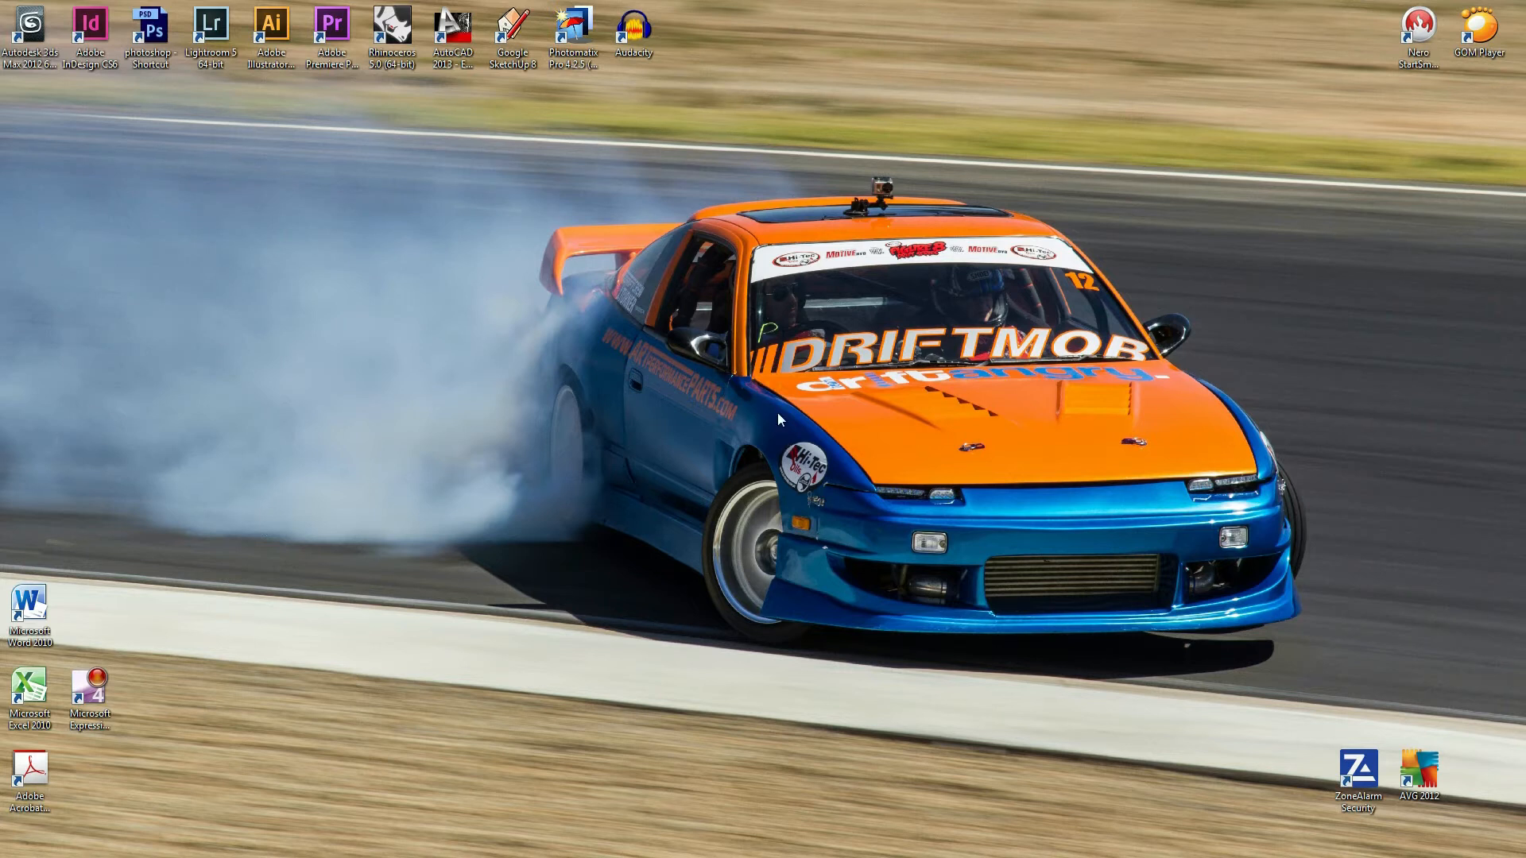
Switch to Lightroom 5 and inspect the red drift car's front wheel and headlight area at 1:1
double_click(214, 32)
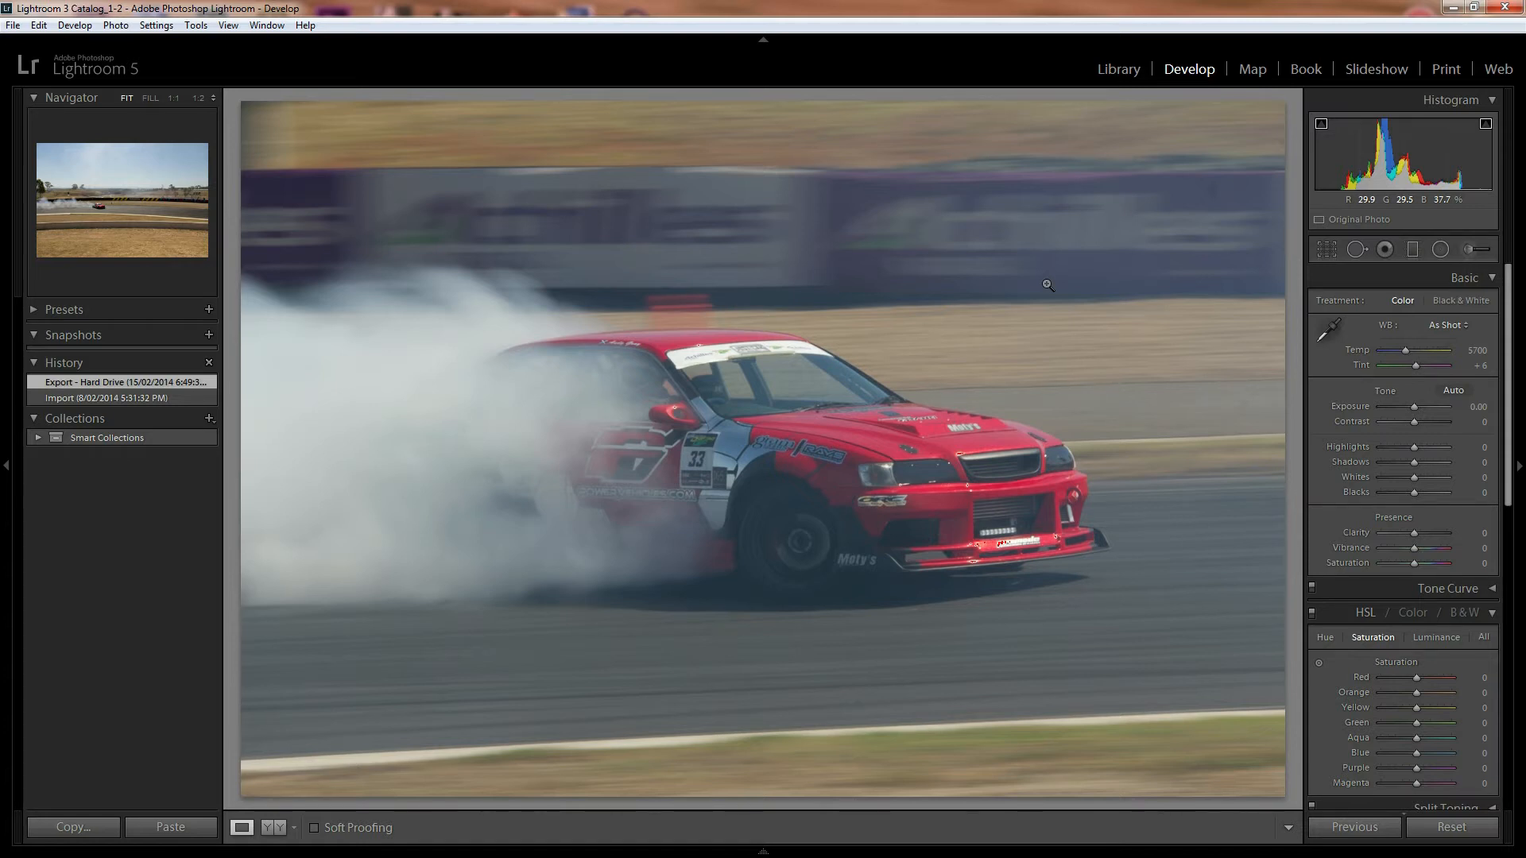
click(767, 453)
drag(1127, 554, 1006, 480)
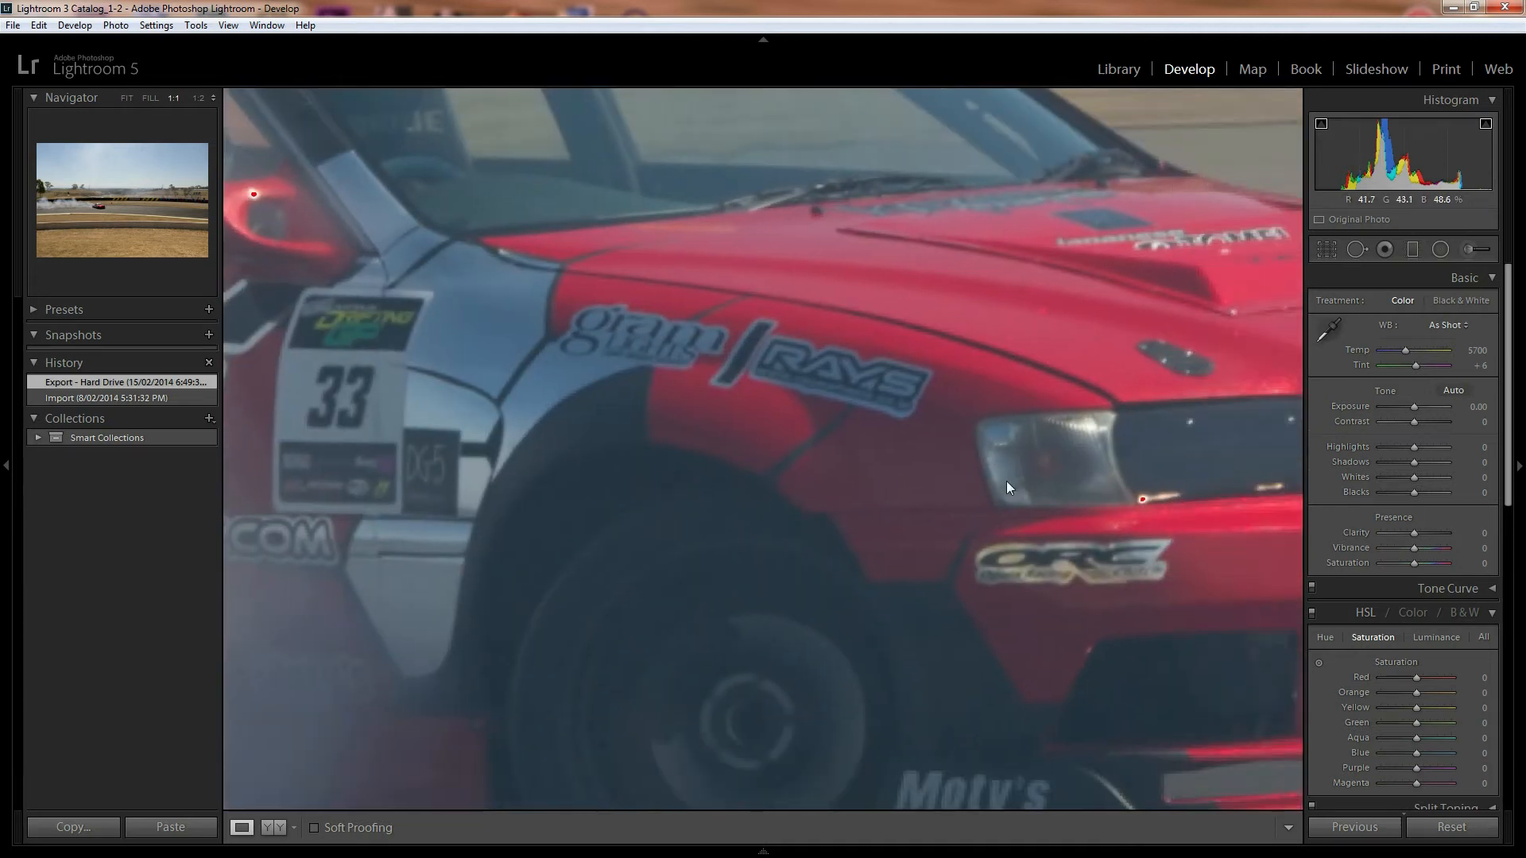
click(1006, 480)
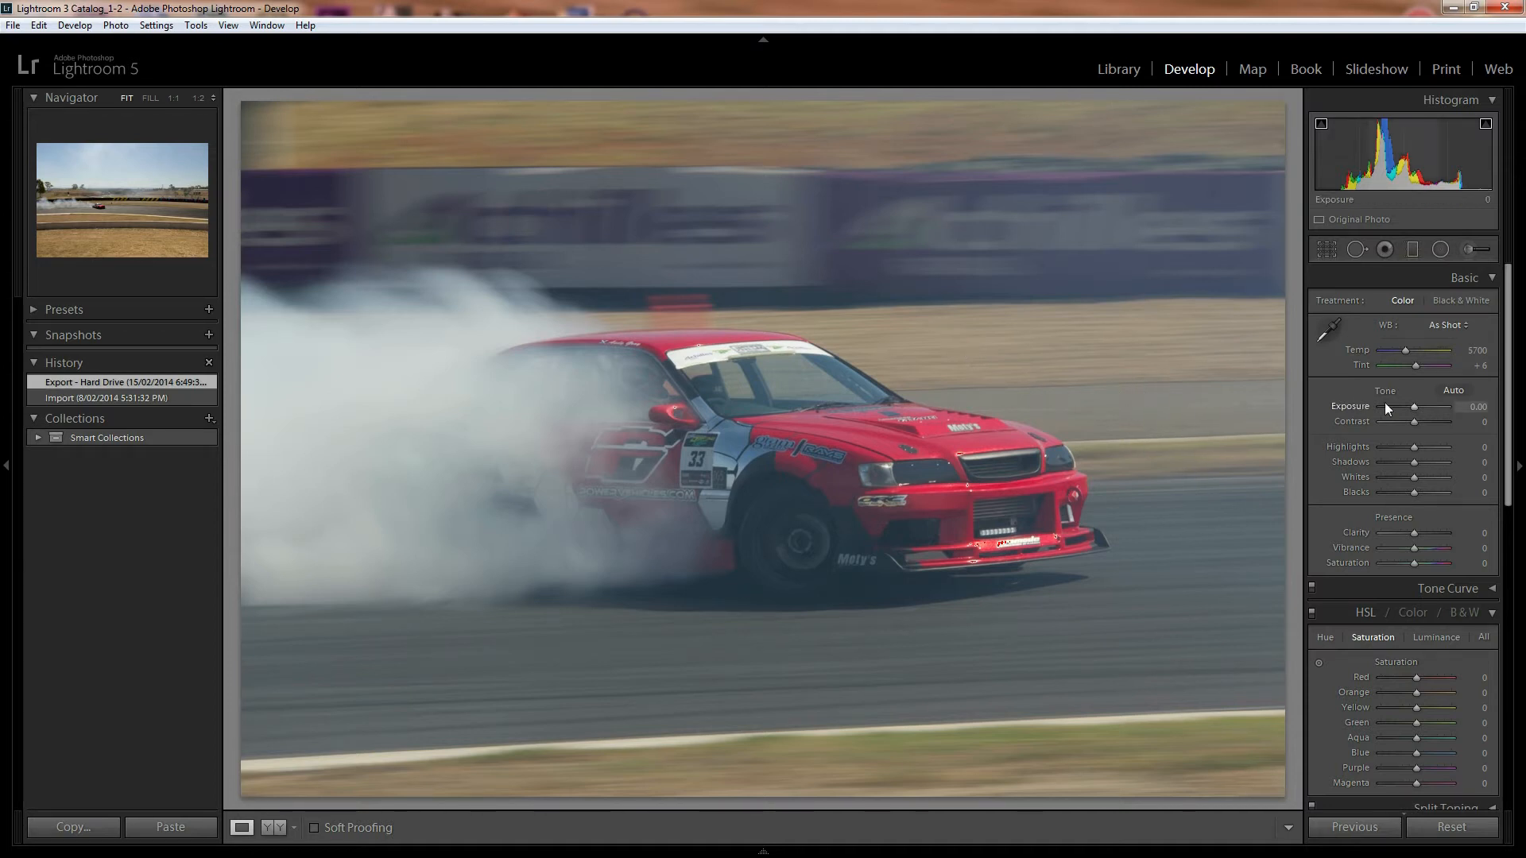
Enable lens profile corrections for the photo, toggling them off and on to compare the effect
scroll(1384, 402, down, 10)
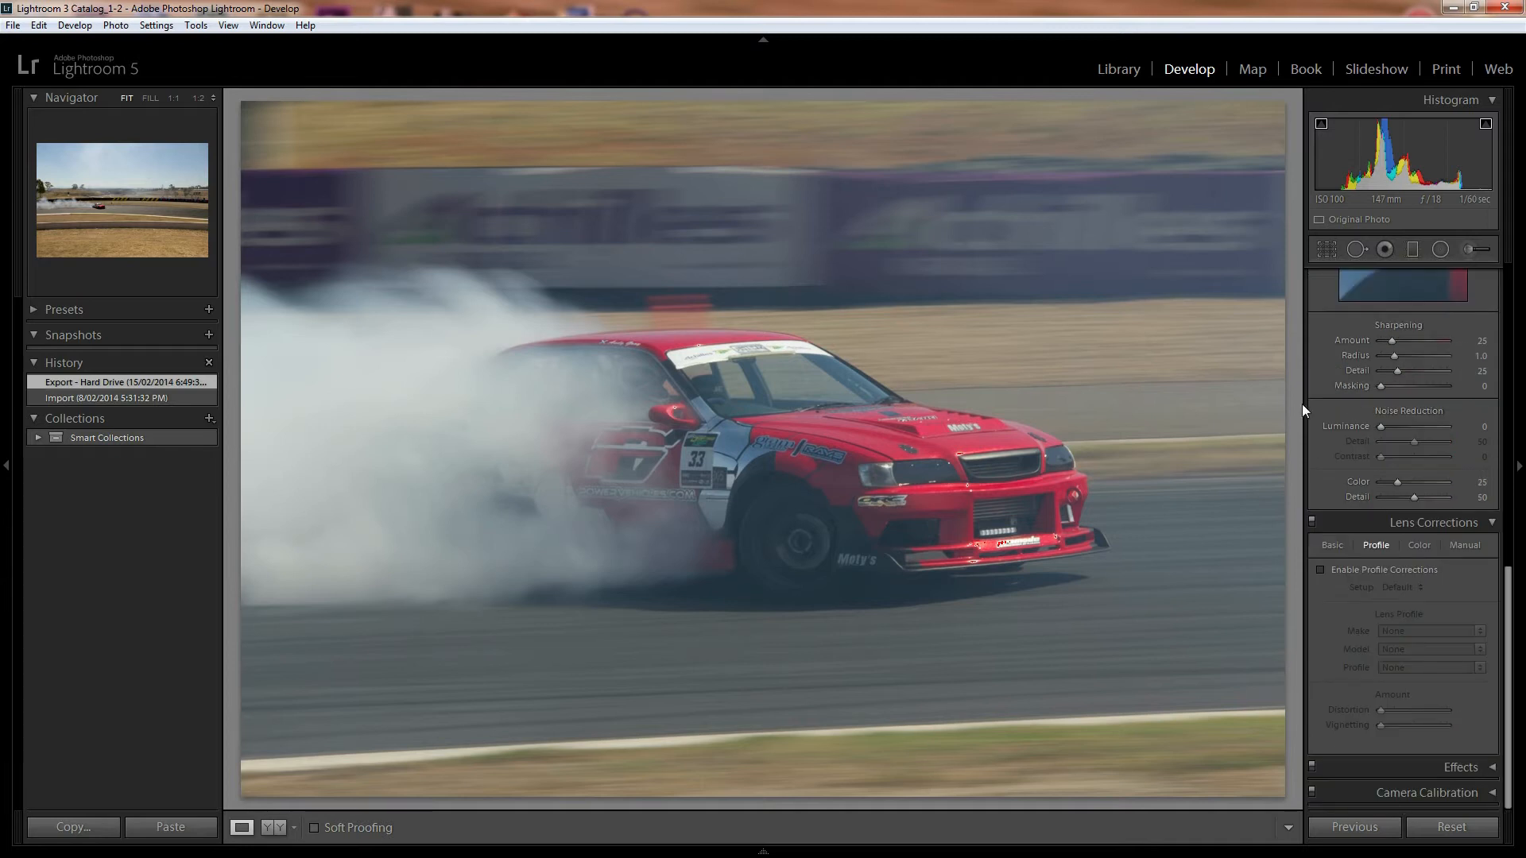
click(1320, 569)
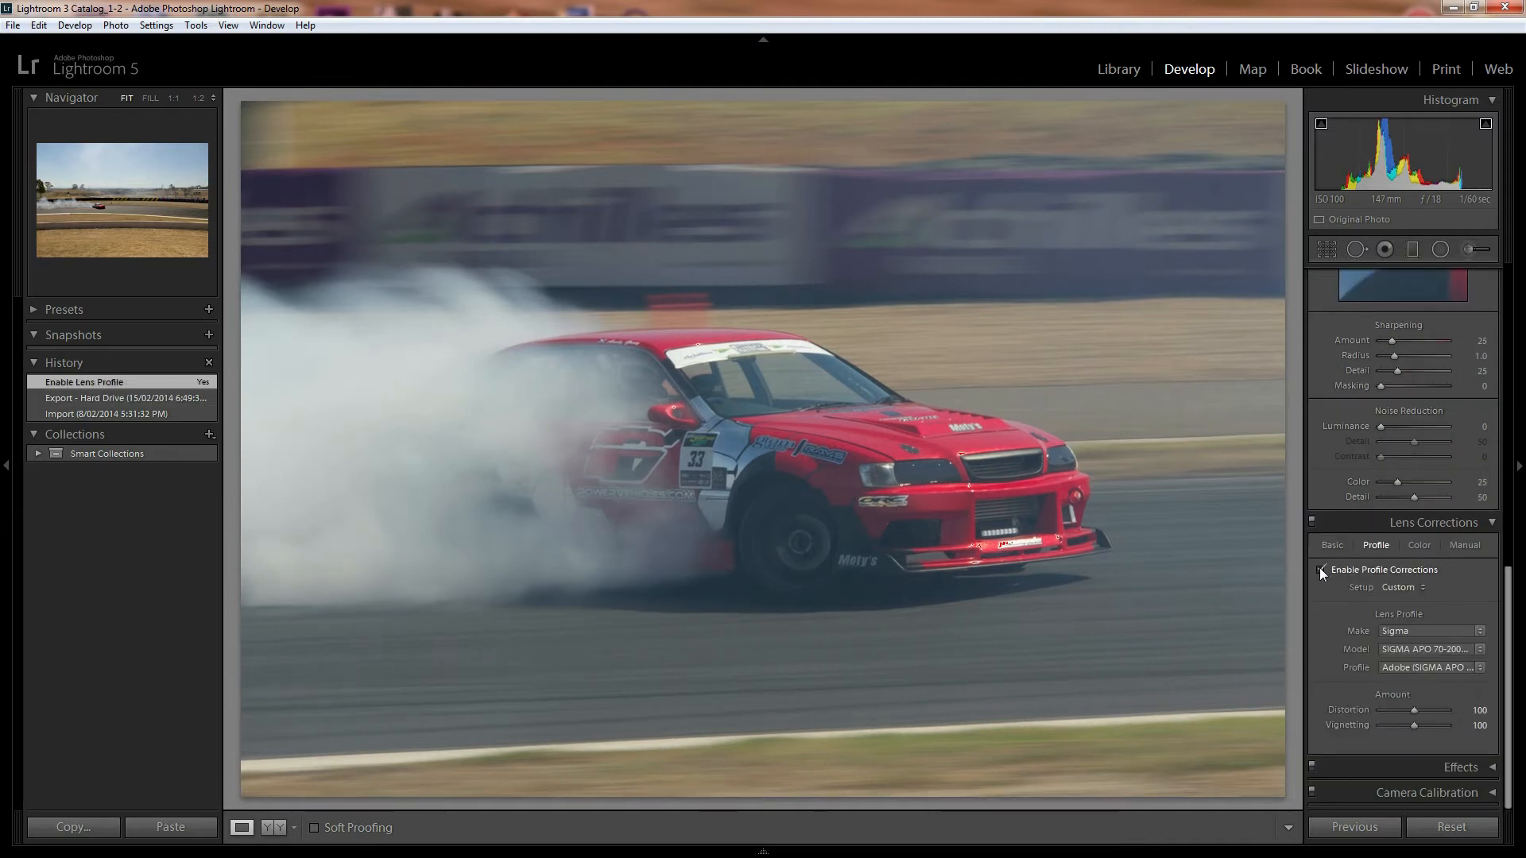
click(1319, 567)
click(1319, 567)
Set the photo's Contrast to +36
scroll(1322, 561, up, 10)
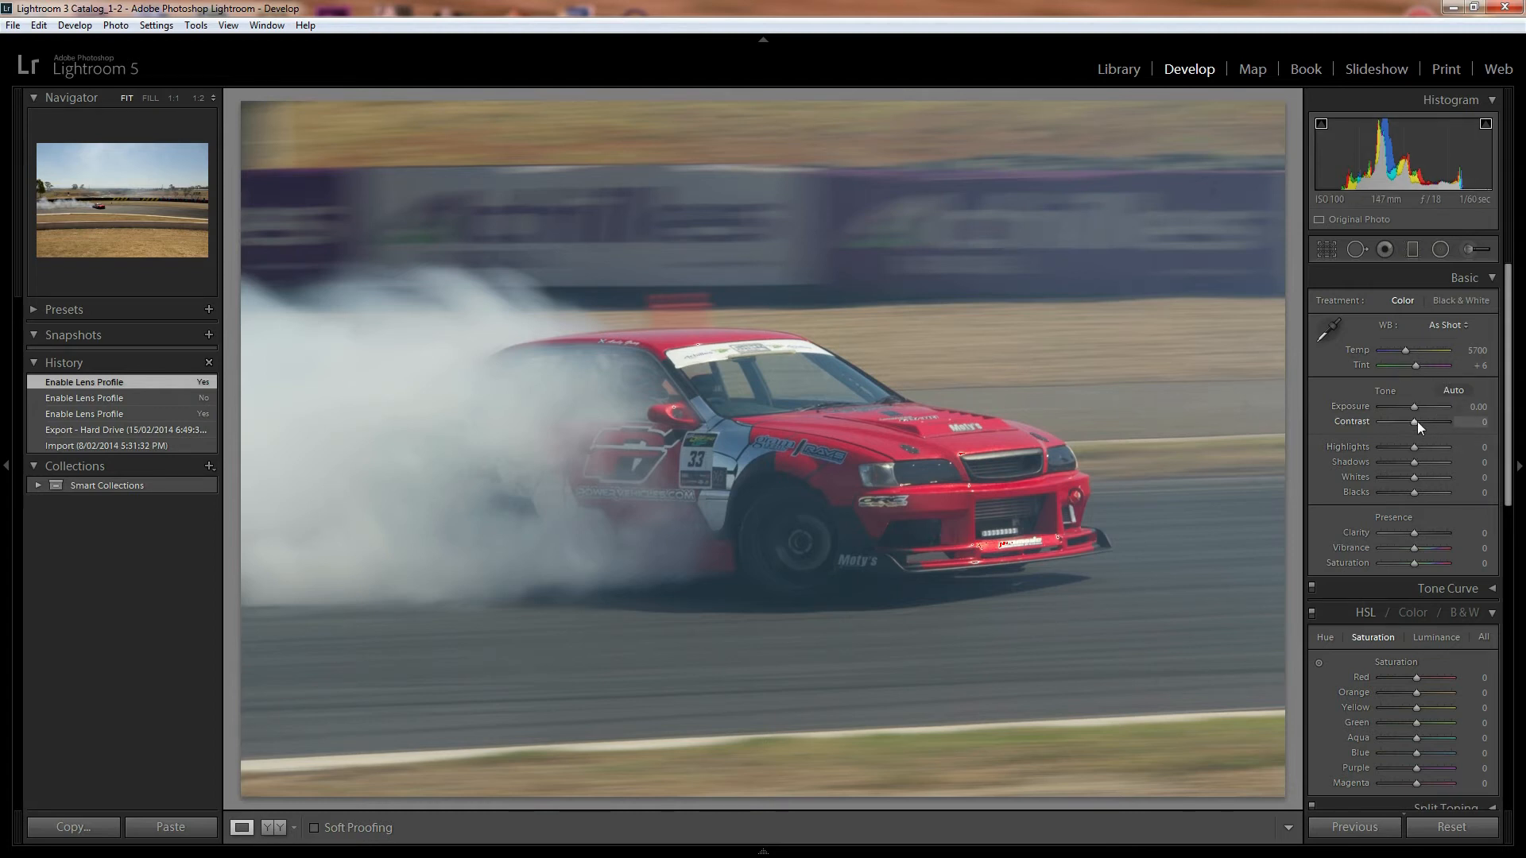
drag(1415, 427, 1424, 423)
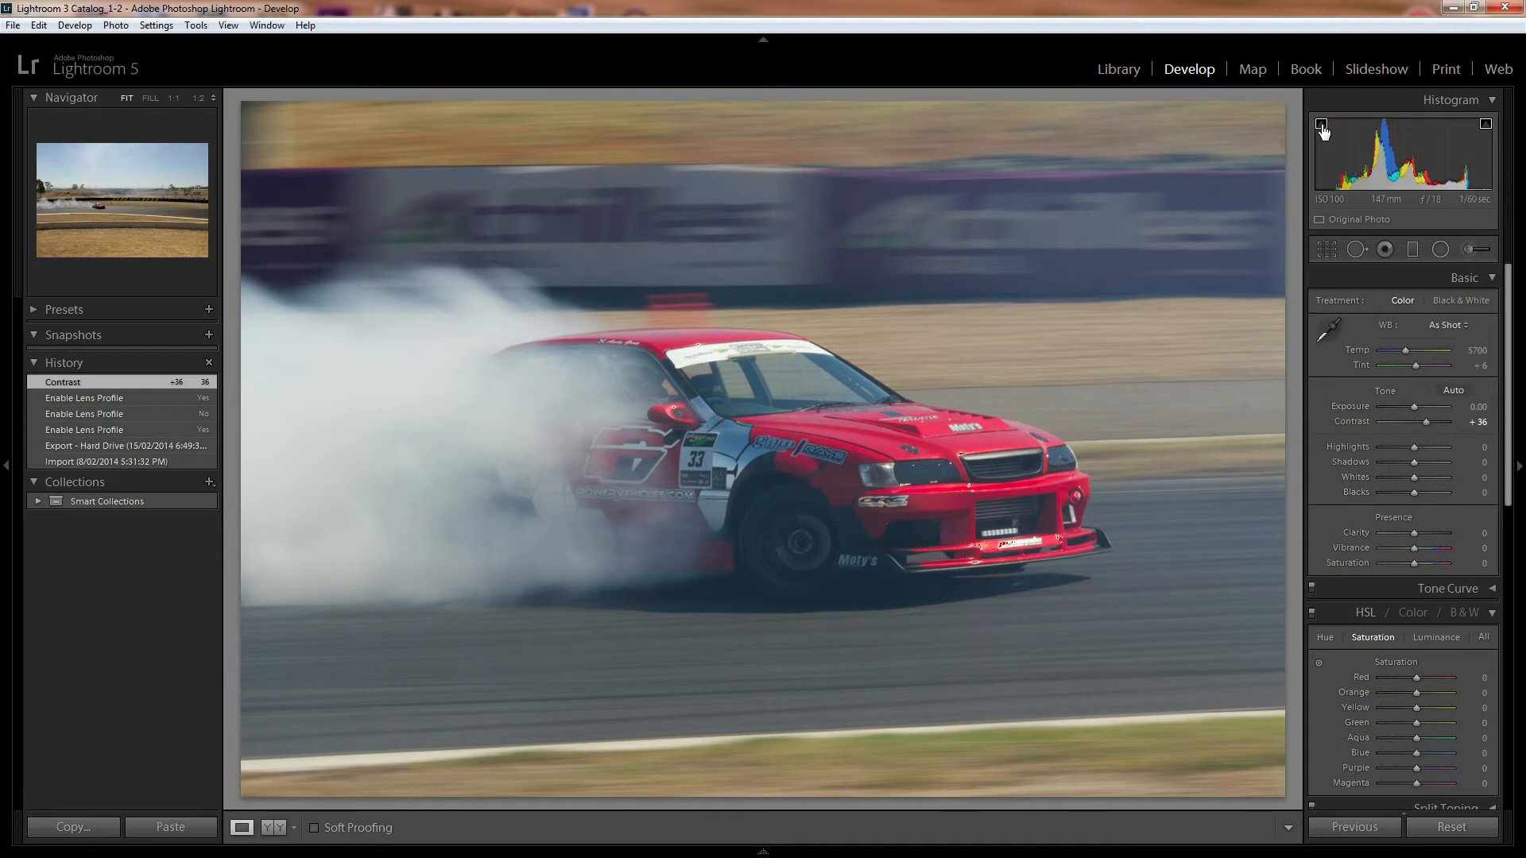
Examine clipped highlights on the car's front at 1:1, comparing with the highlight clipping overlay off and on
click(944, 438)
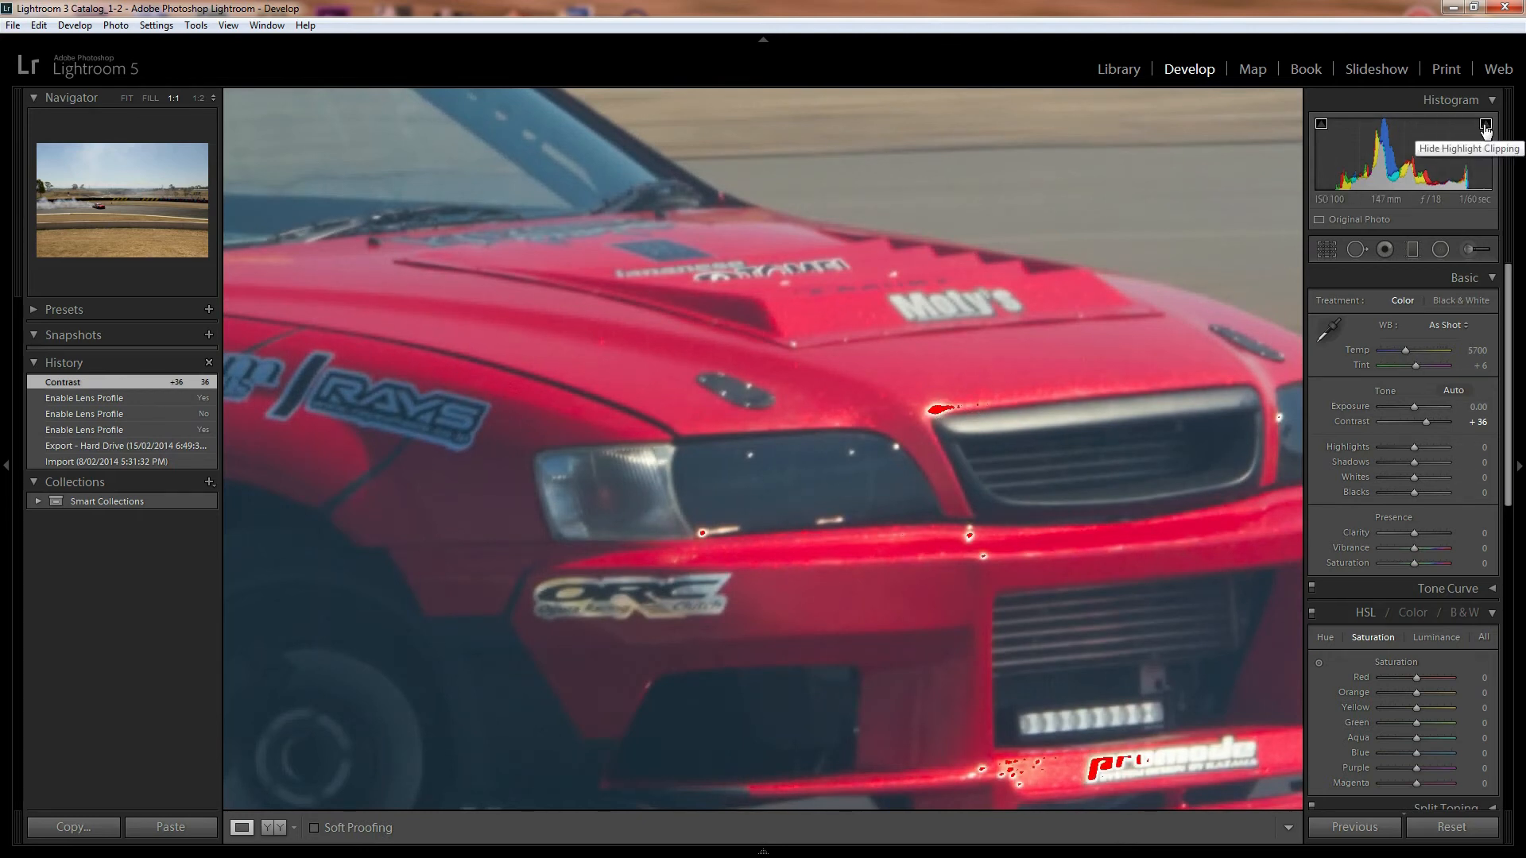
click(1485, 128)
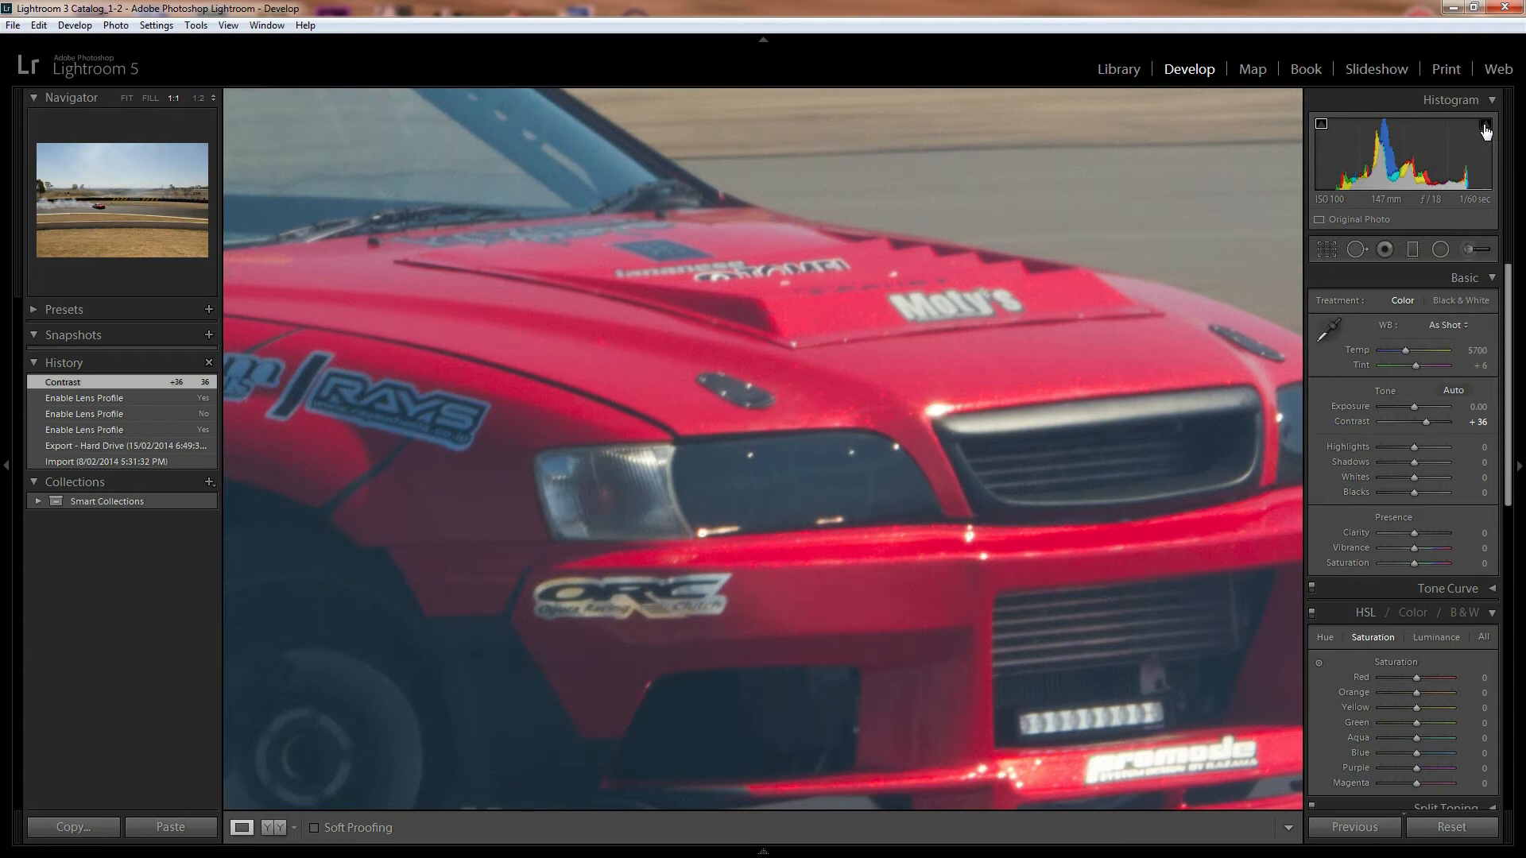
click(1485, 129)
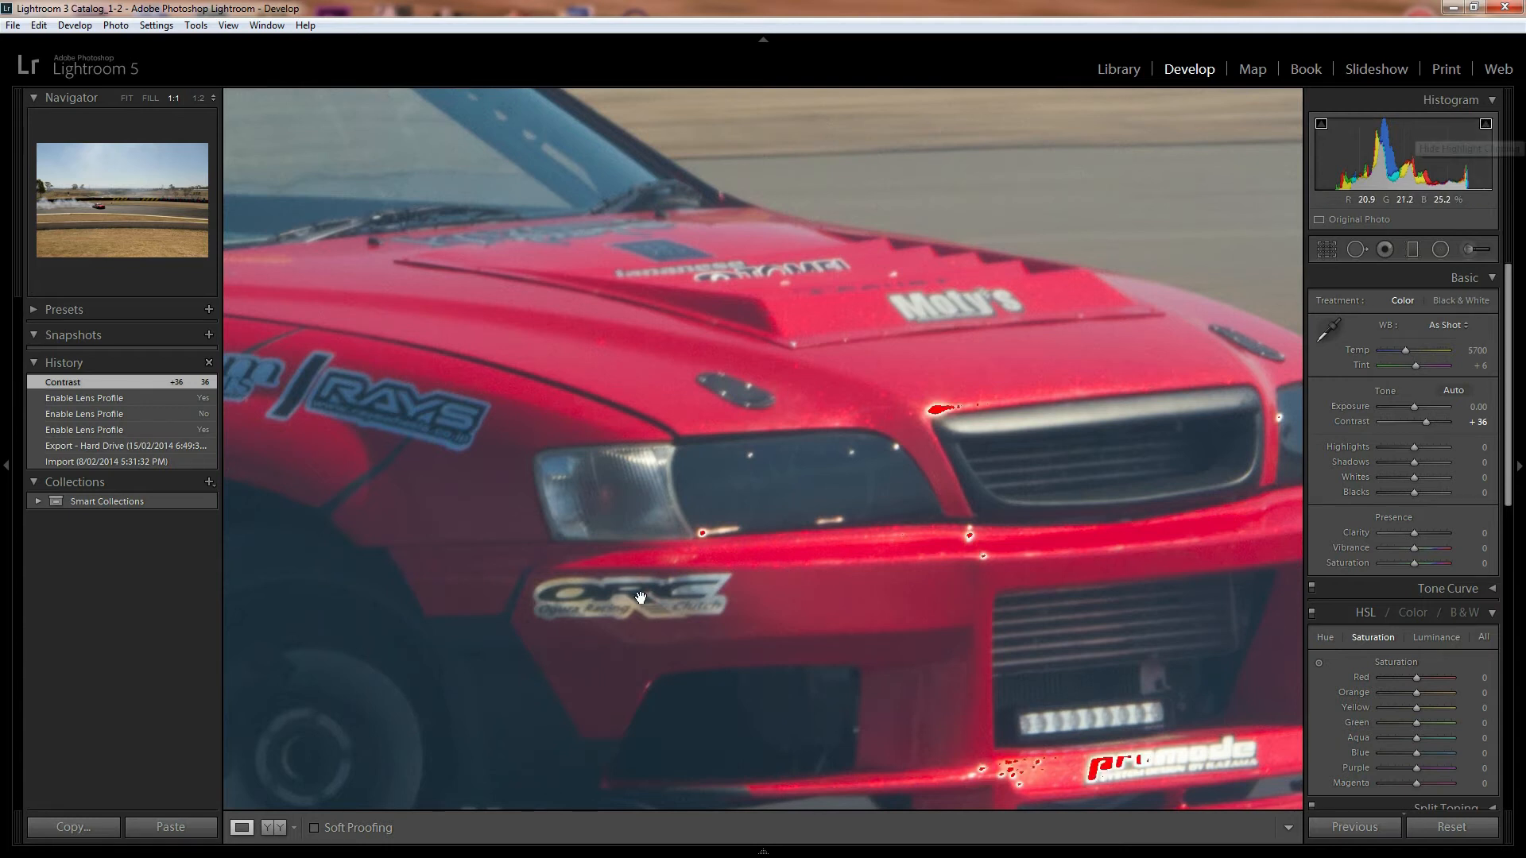
click(757, 530)
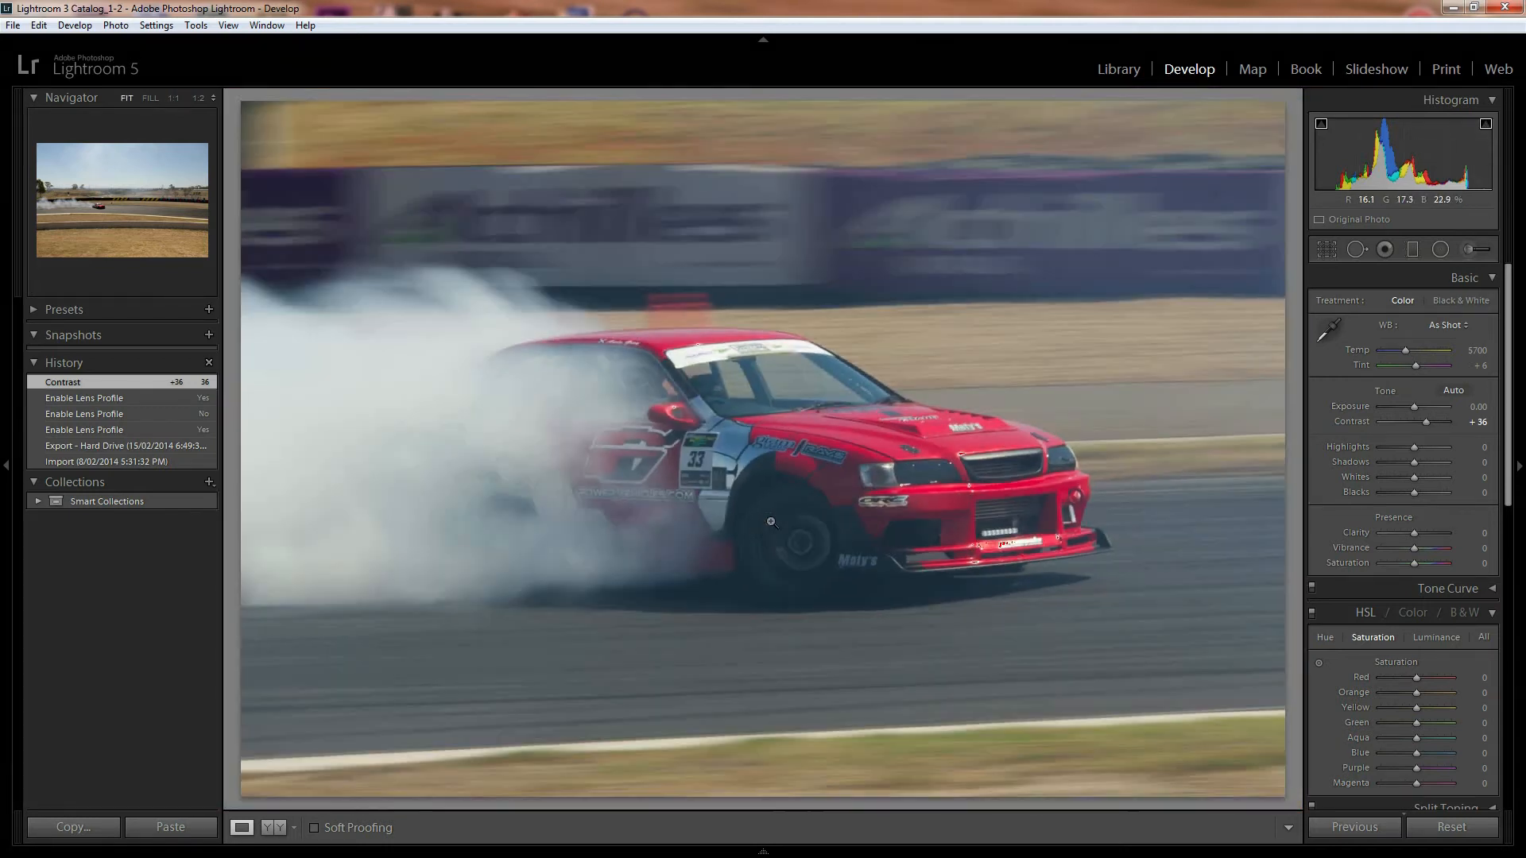
drag(758, 530, 1158, 401)
click(1485, 125)
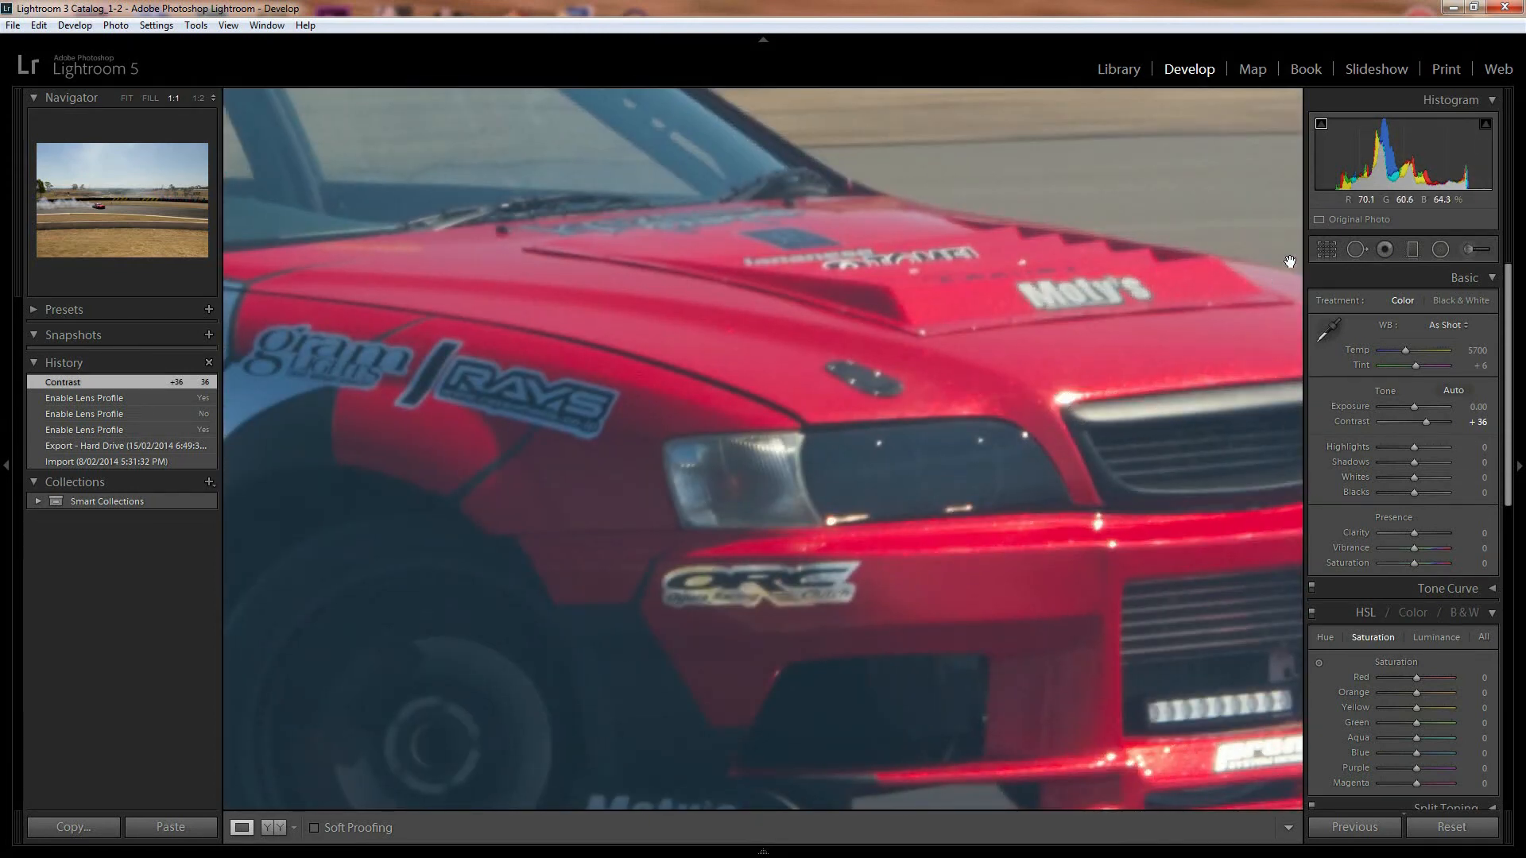
click(1485, 125)
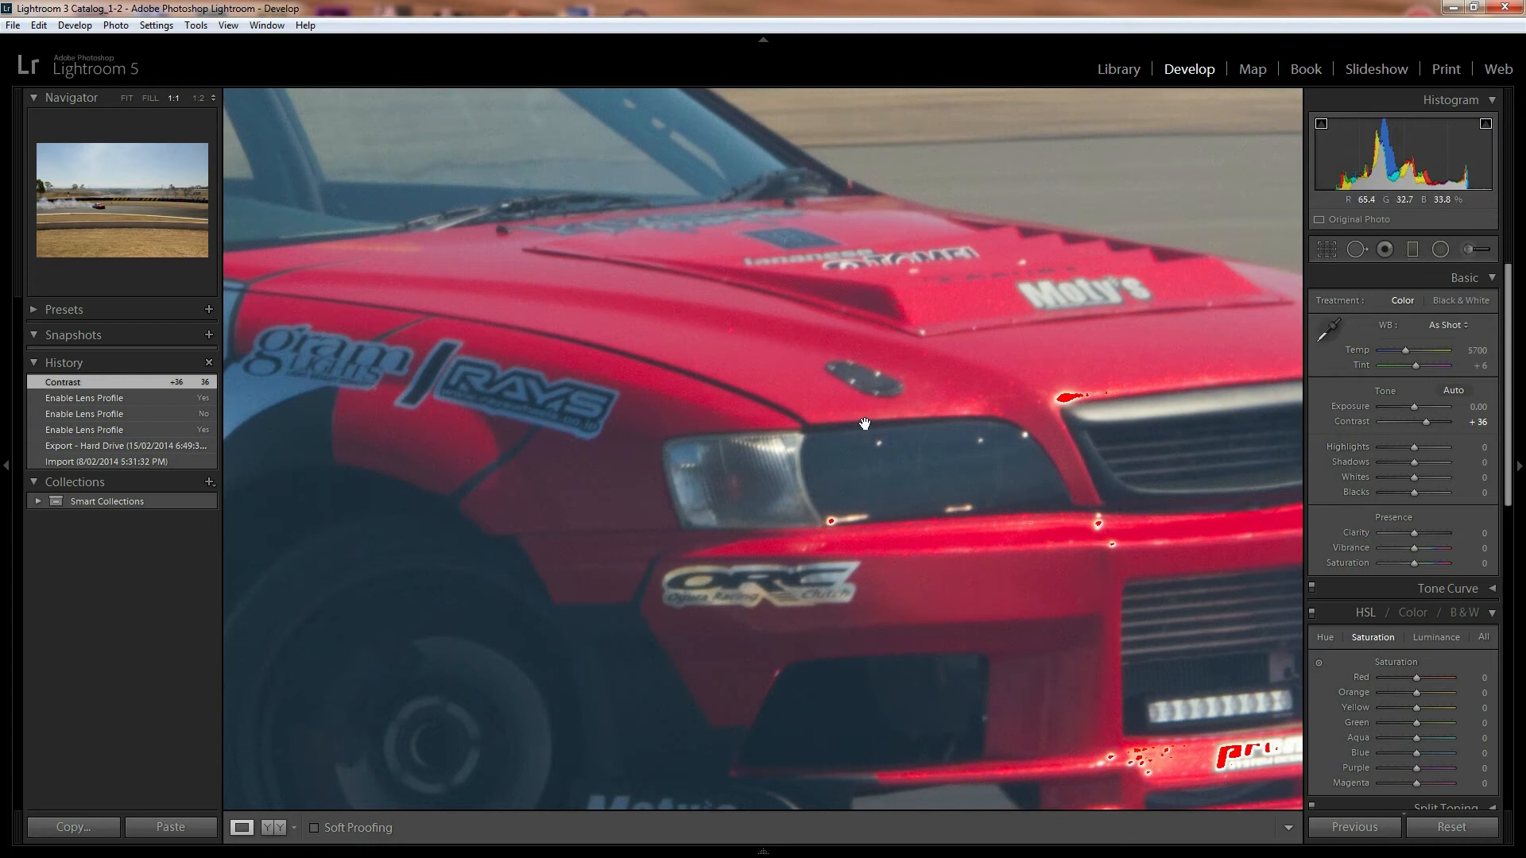
click(1095, 500)
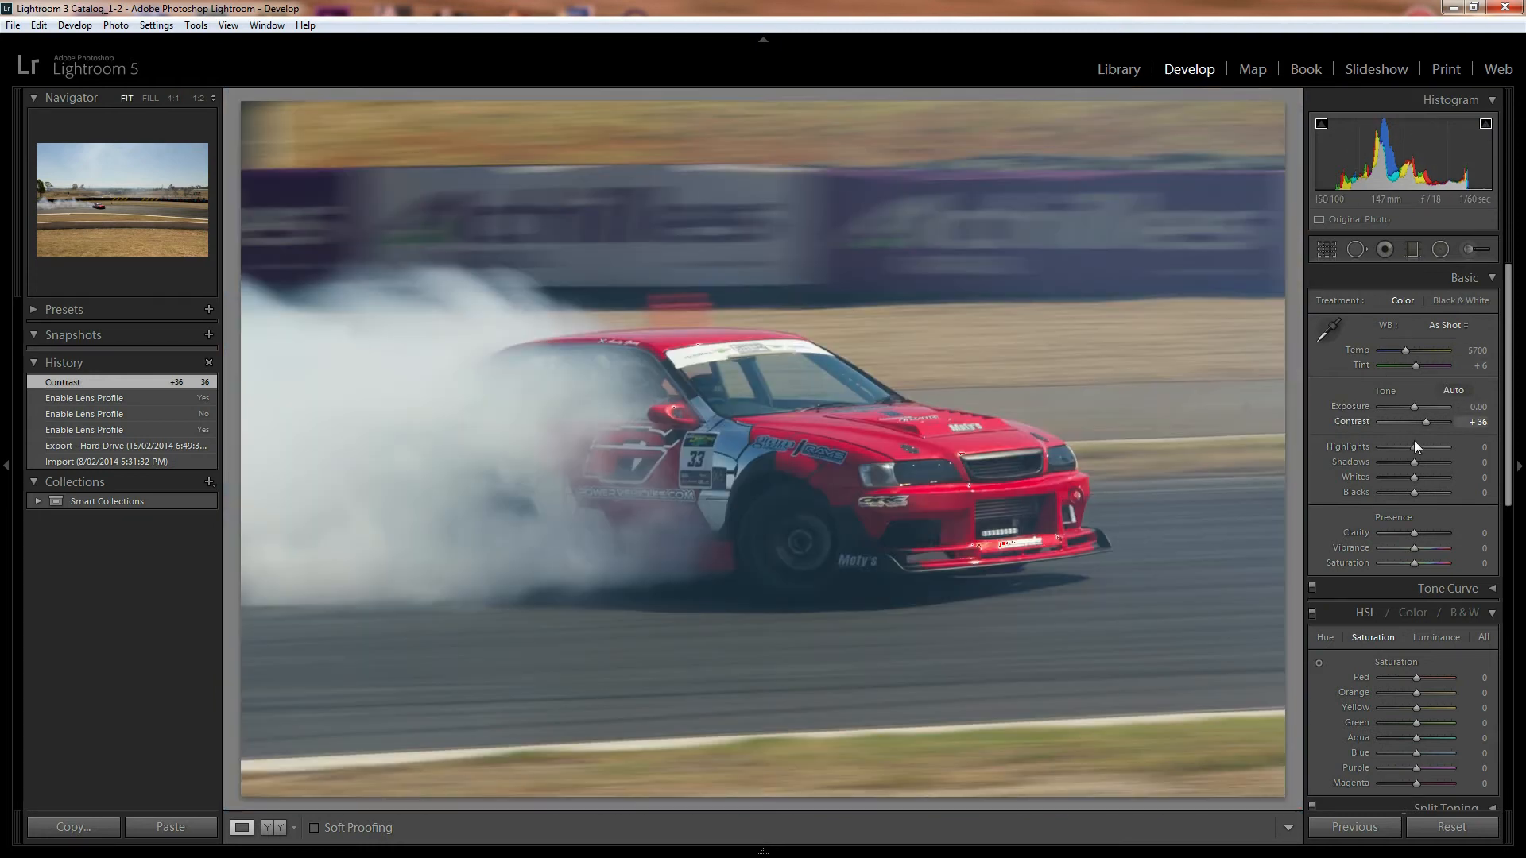
Set Highlights to -43, checking the car's hood up close and comparing against the previous history state
drag(1414, 446, 1400, 445)
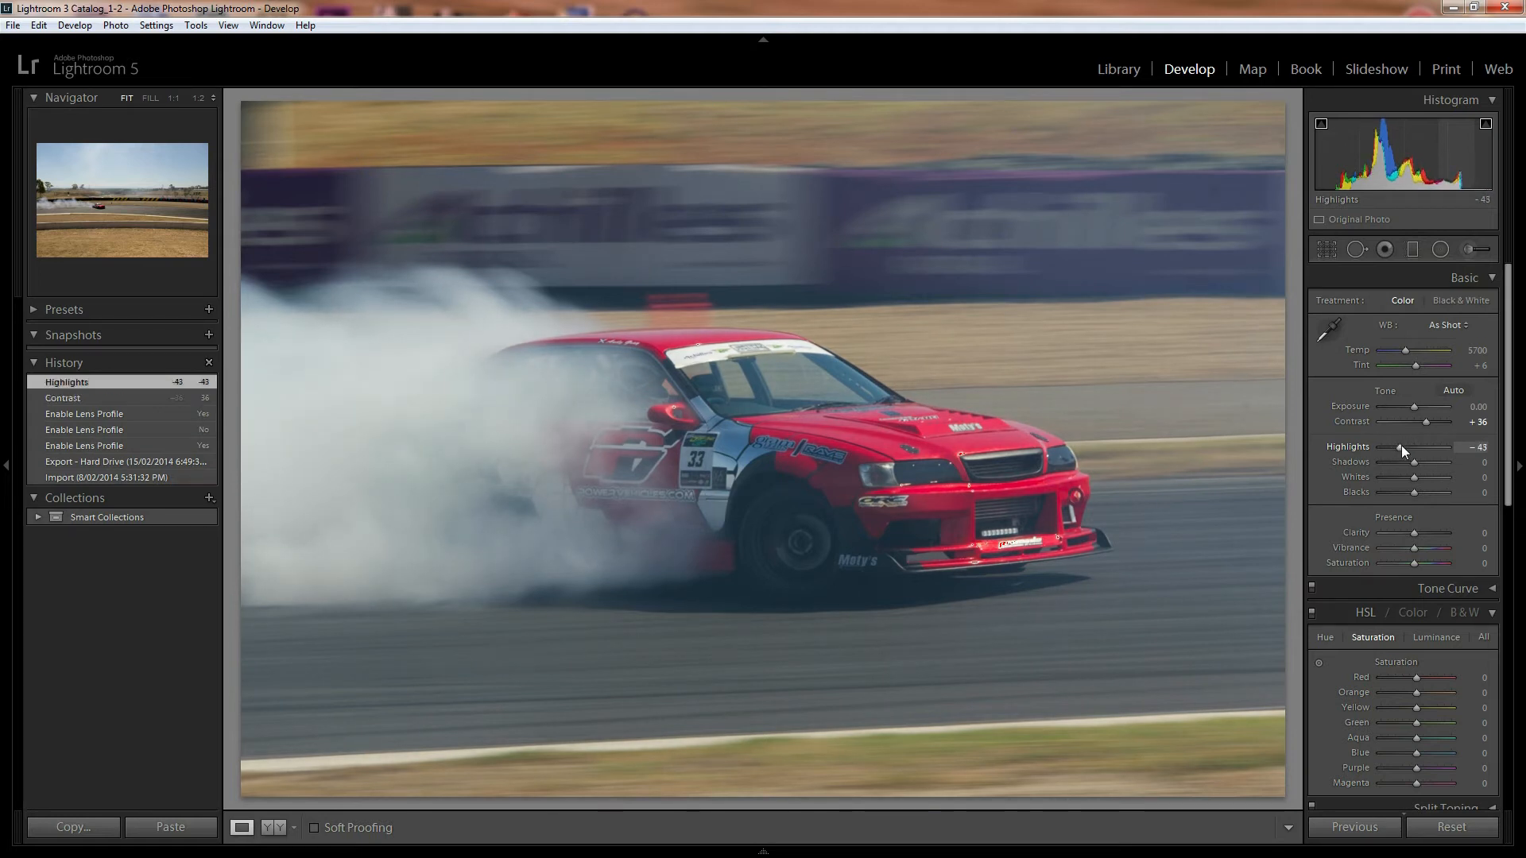
click(950, 441)
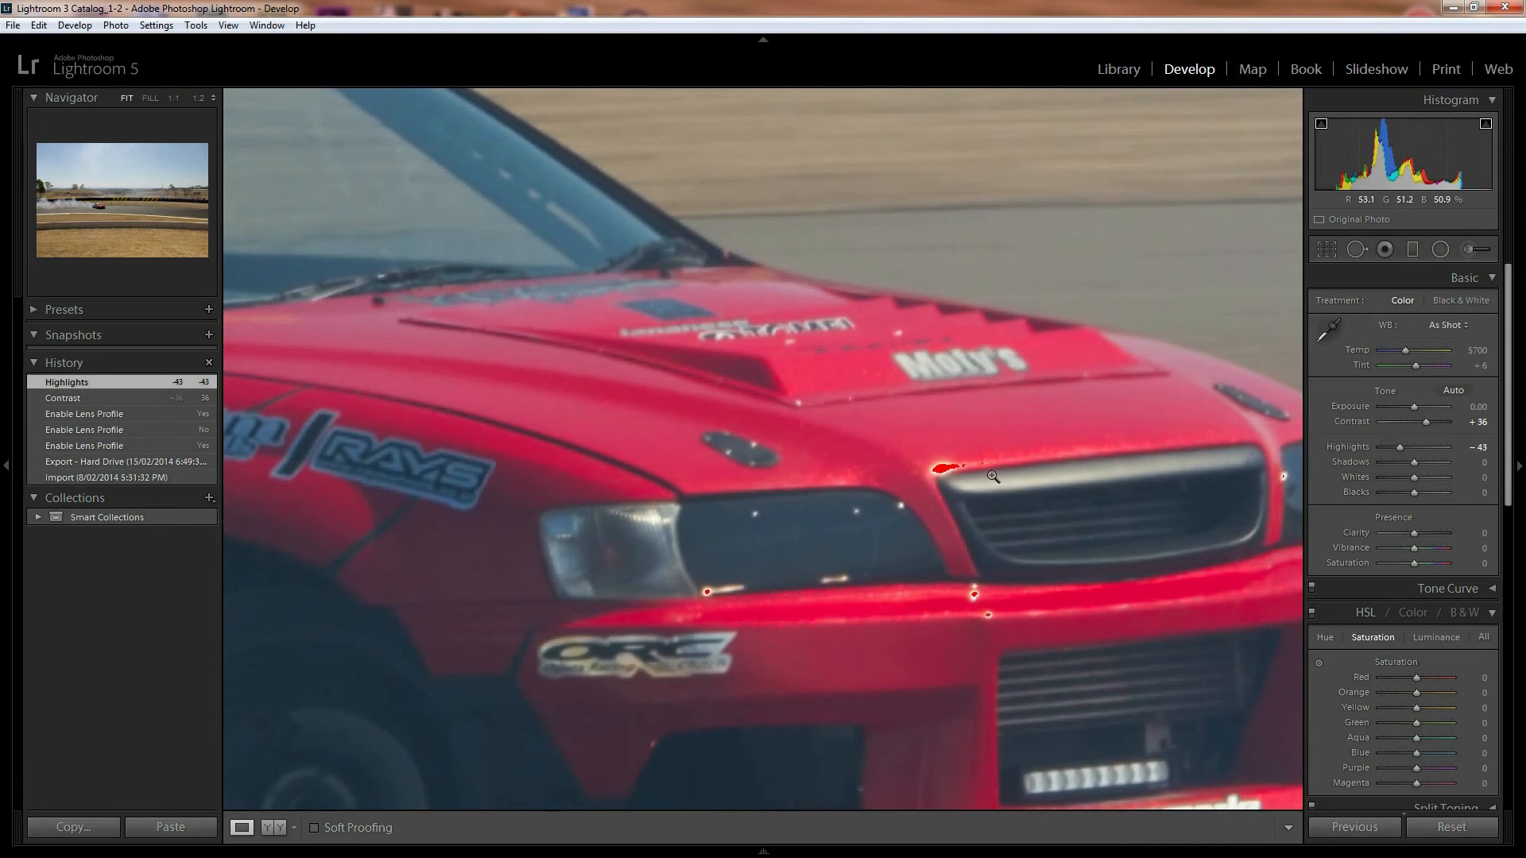
click(997, 475)
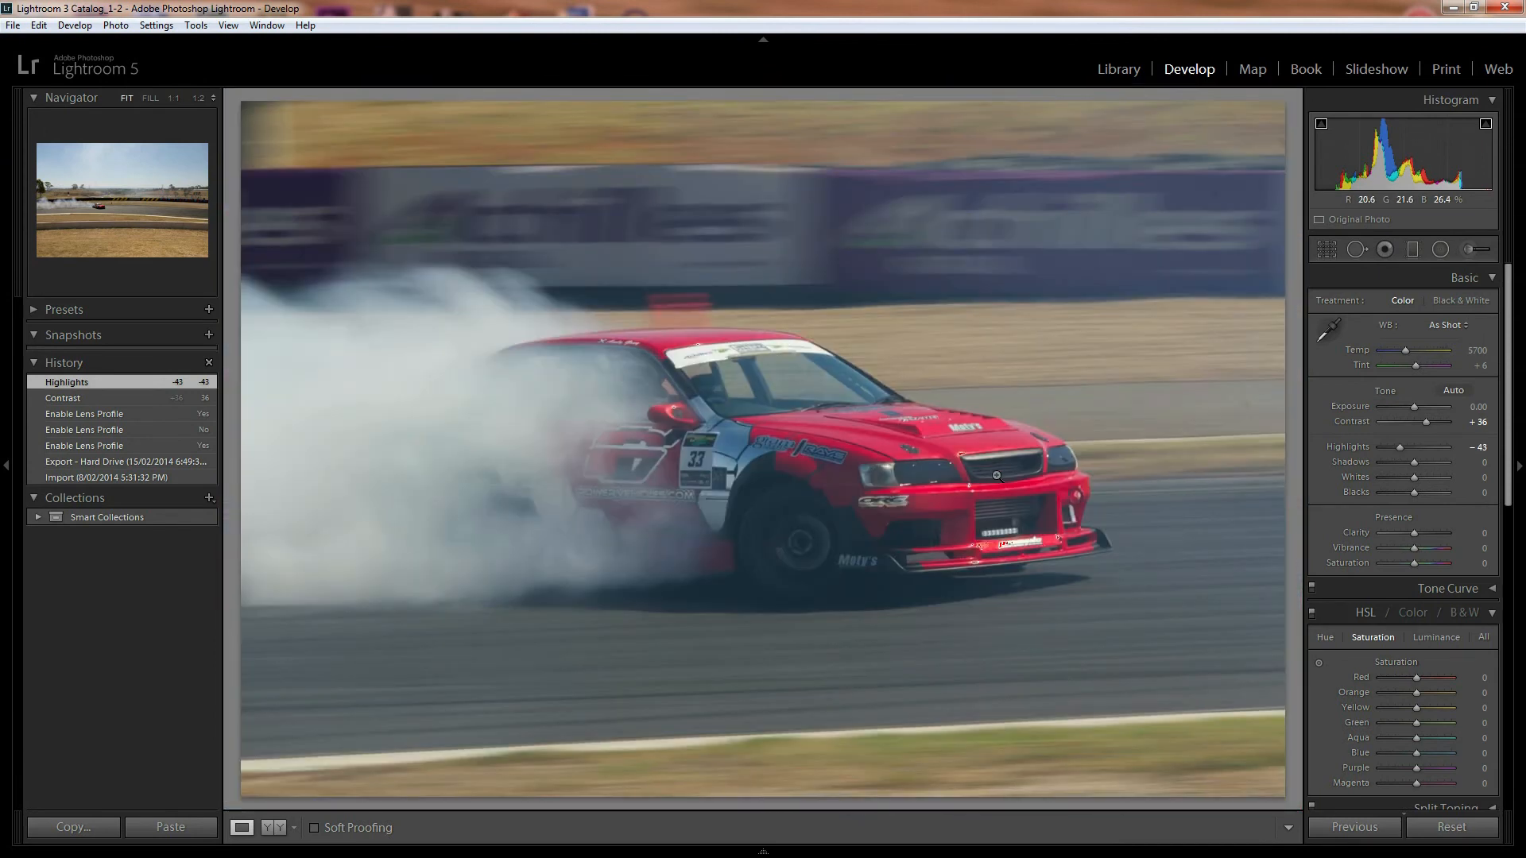
click(93, 395)
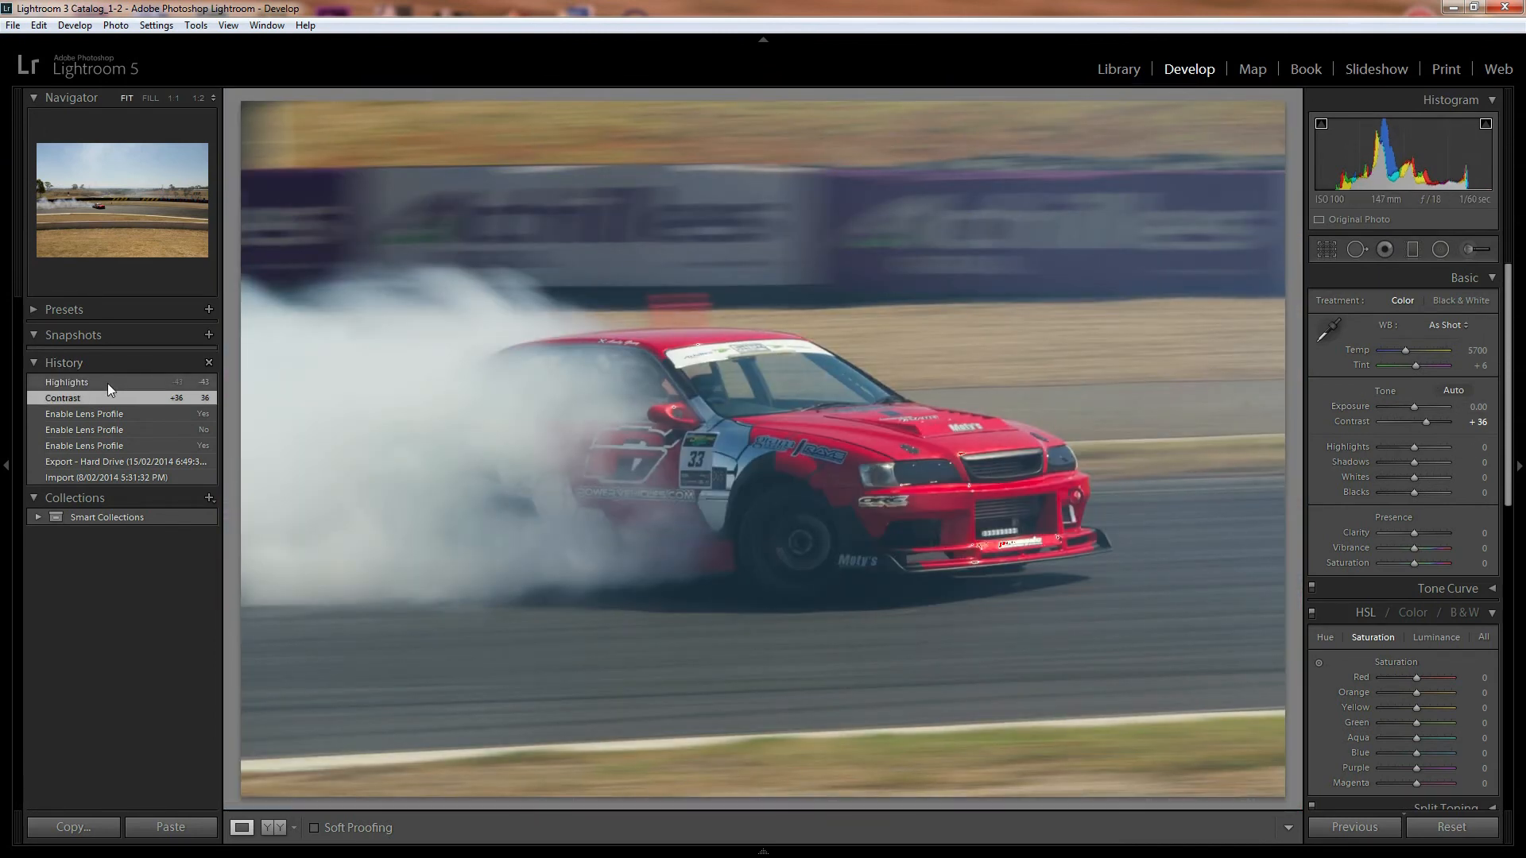
click(109, 383)
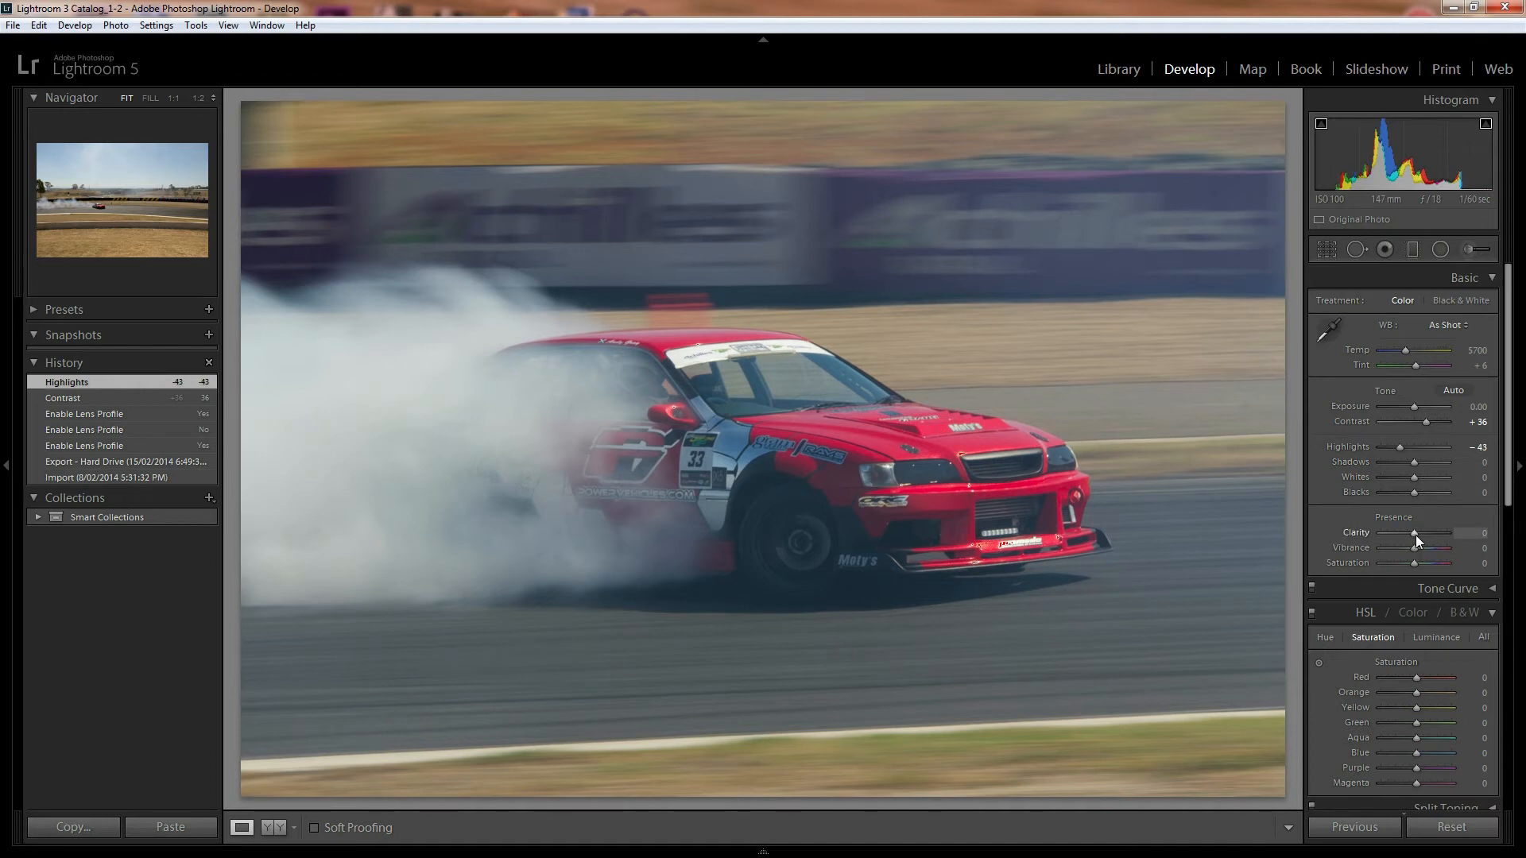
Set Clarity to +40 after trying the maximum, and compare the photo with the Highlights history state
drag(1415, 536, 1455, 535)
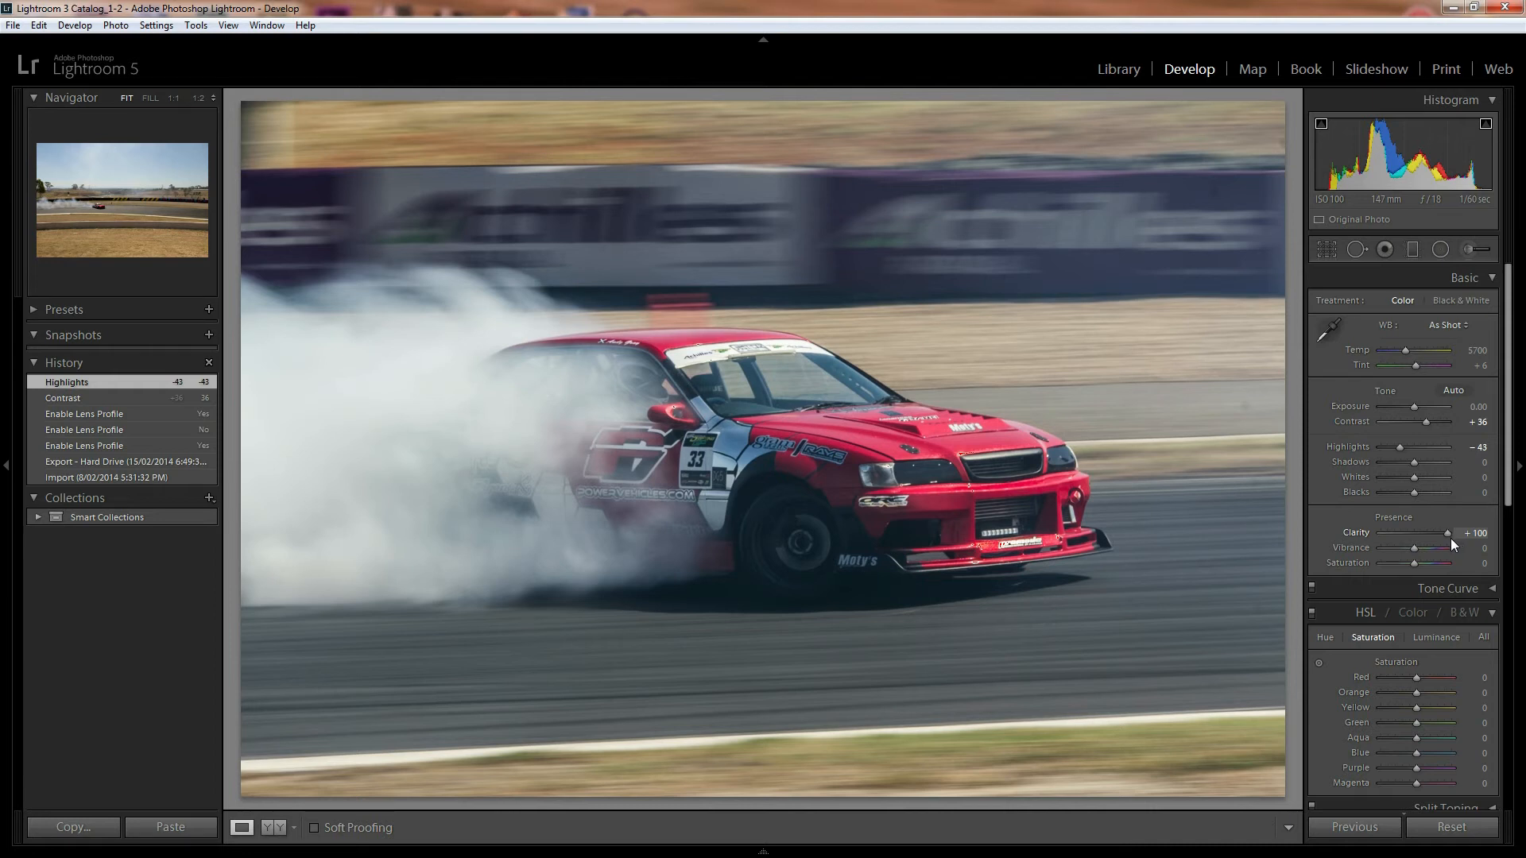
drag(1448, 537, 1429, 538)
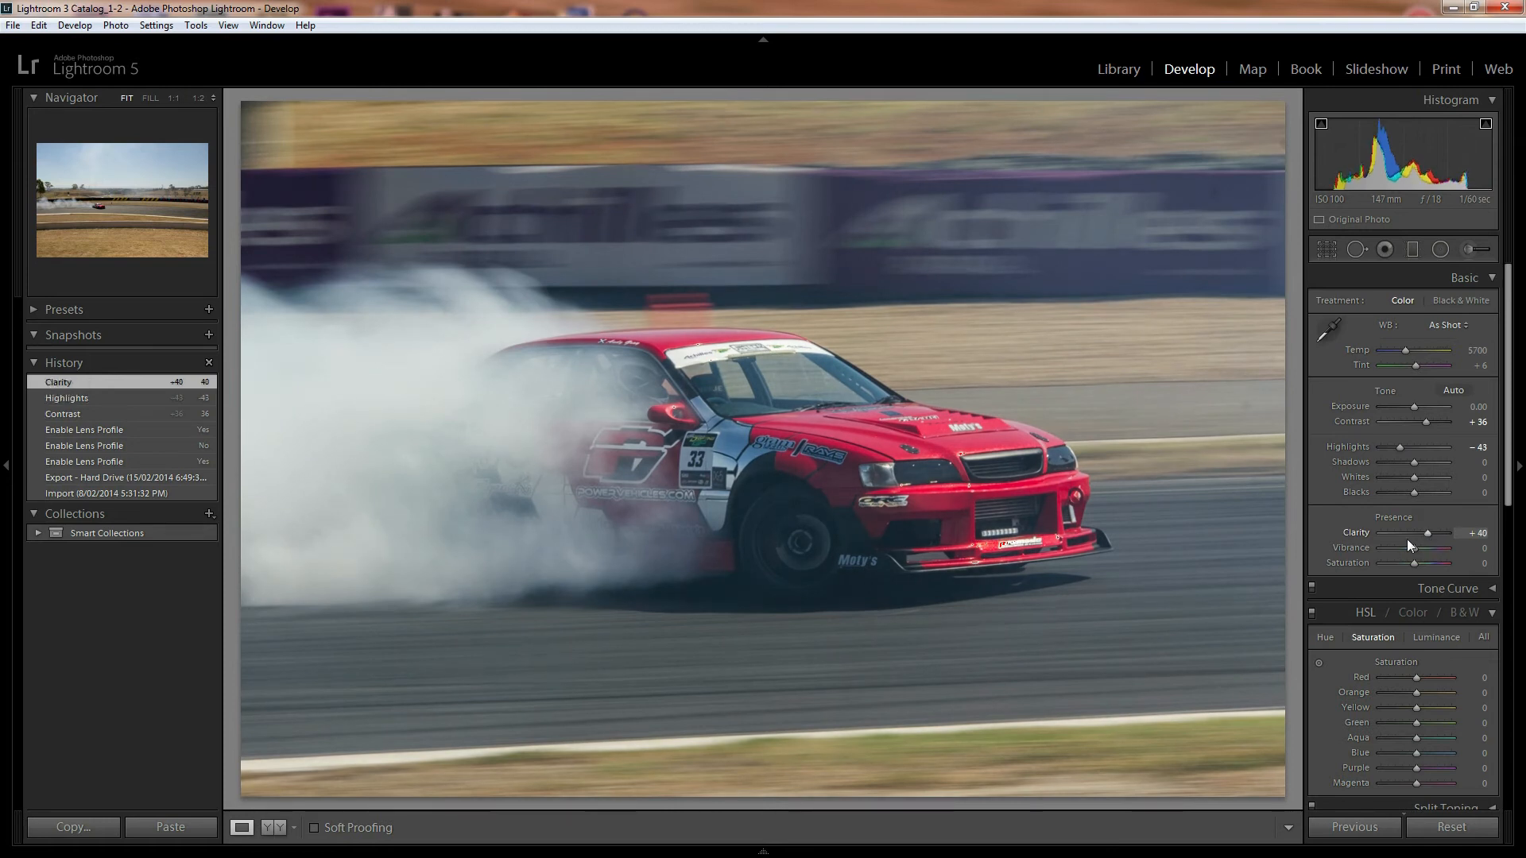
click(65, 398)
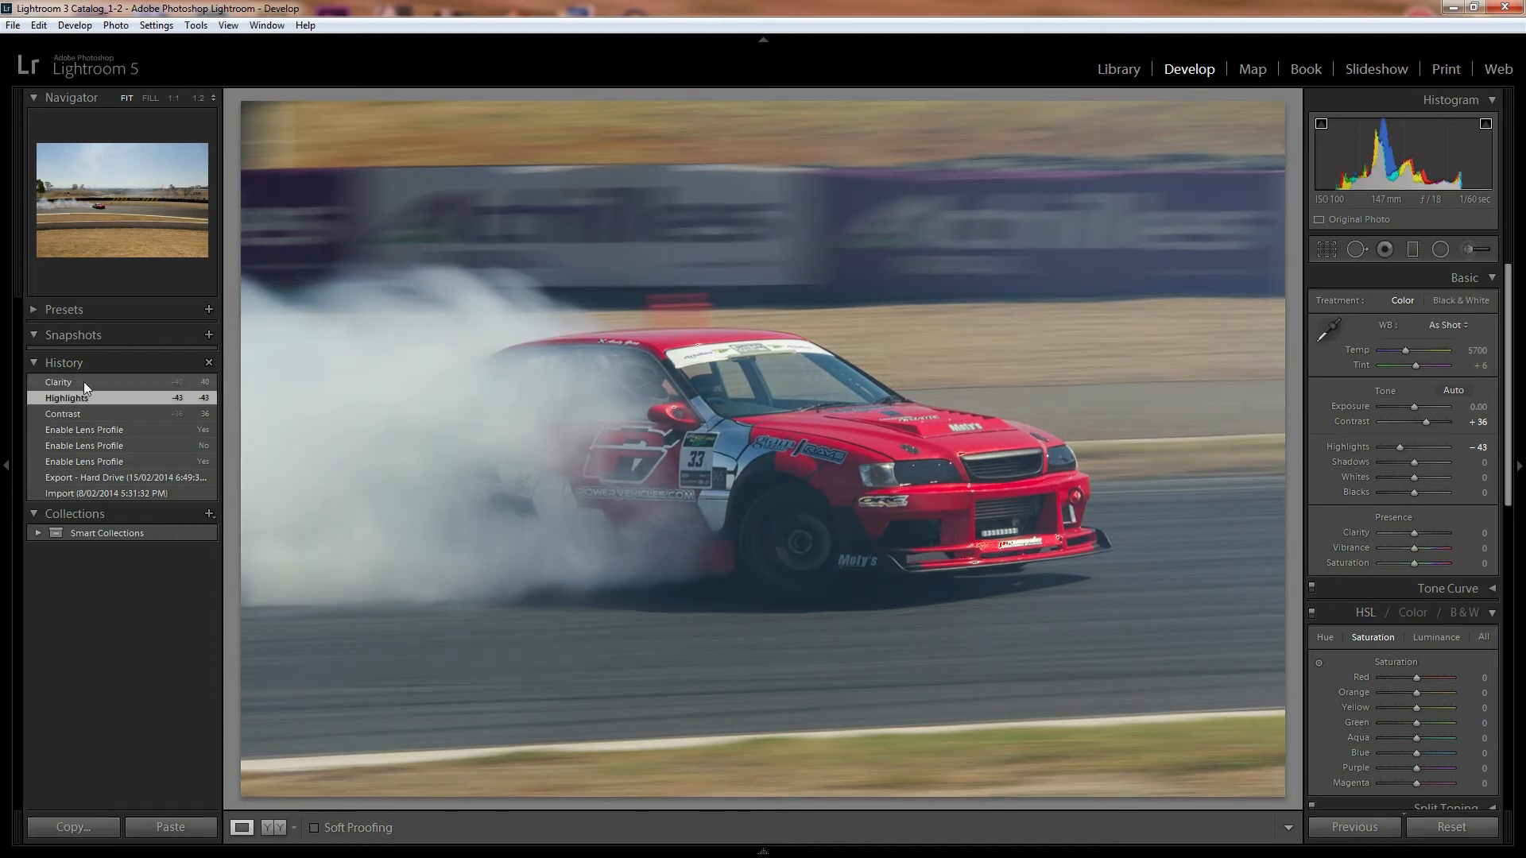
click(86, 383)
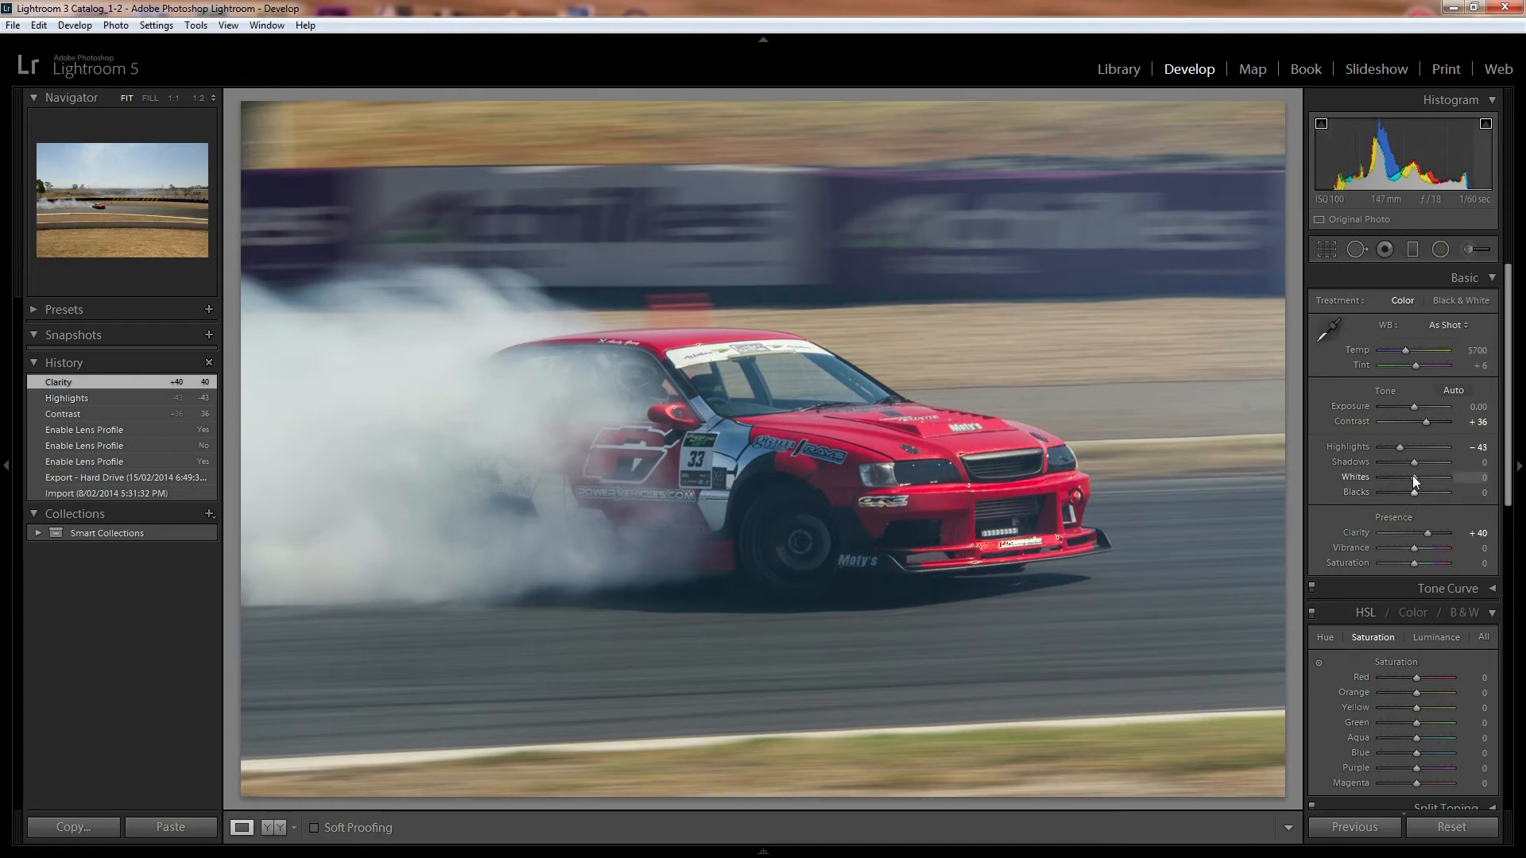
Adjust the tone with Blacks -21, Whites -40 and Shadows -21, checking clipping on the car's front at 1:1
drag(1411, 492, 1398, 479)
click(963, 477)
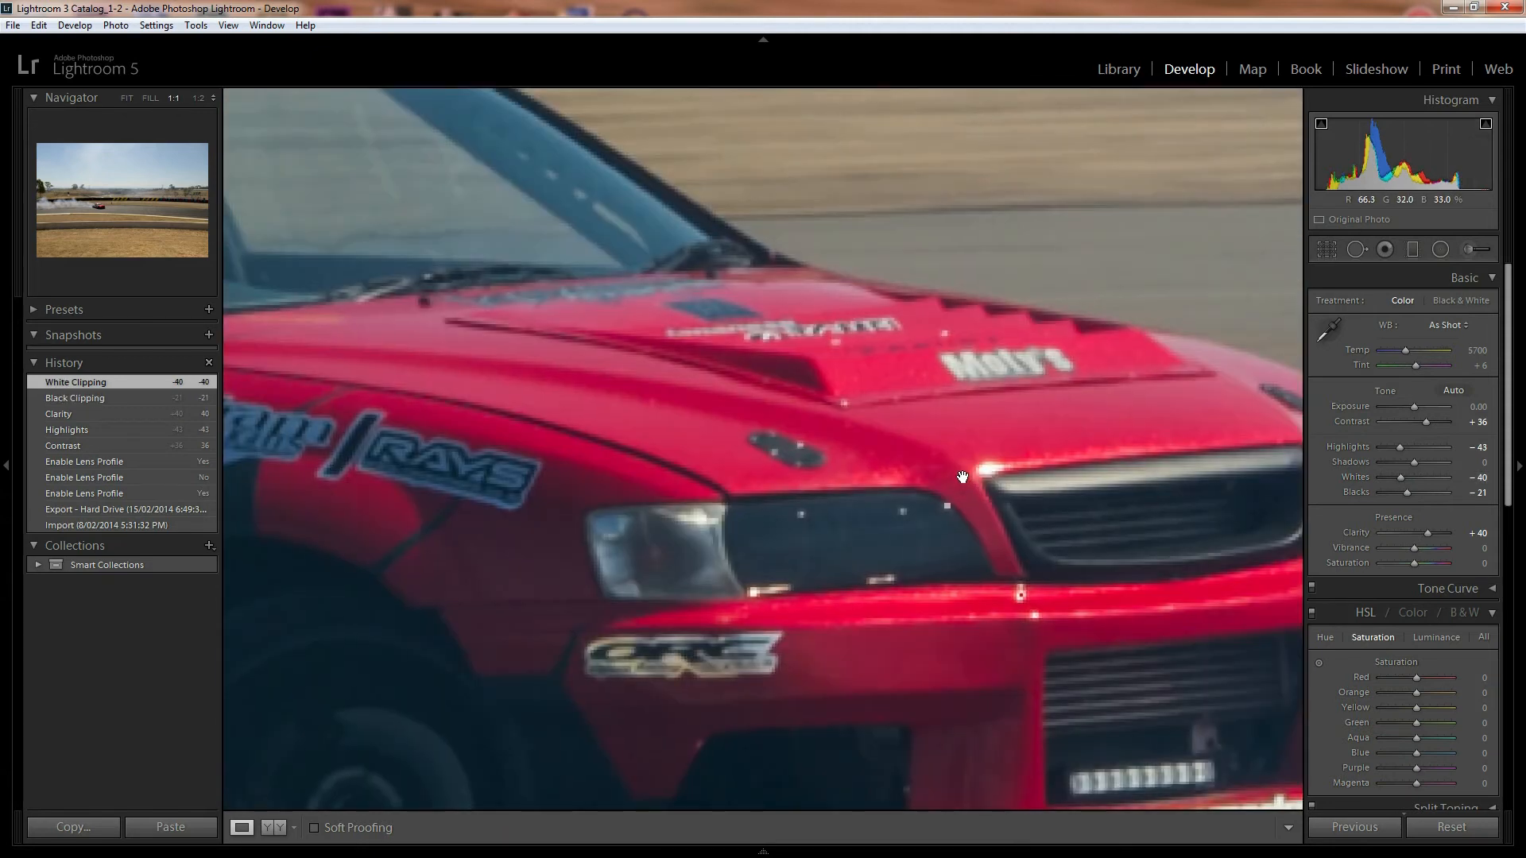
click(1010, 466)
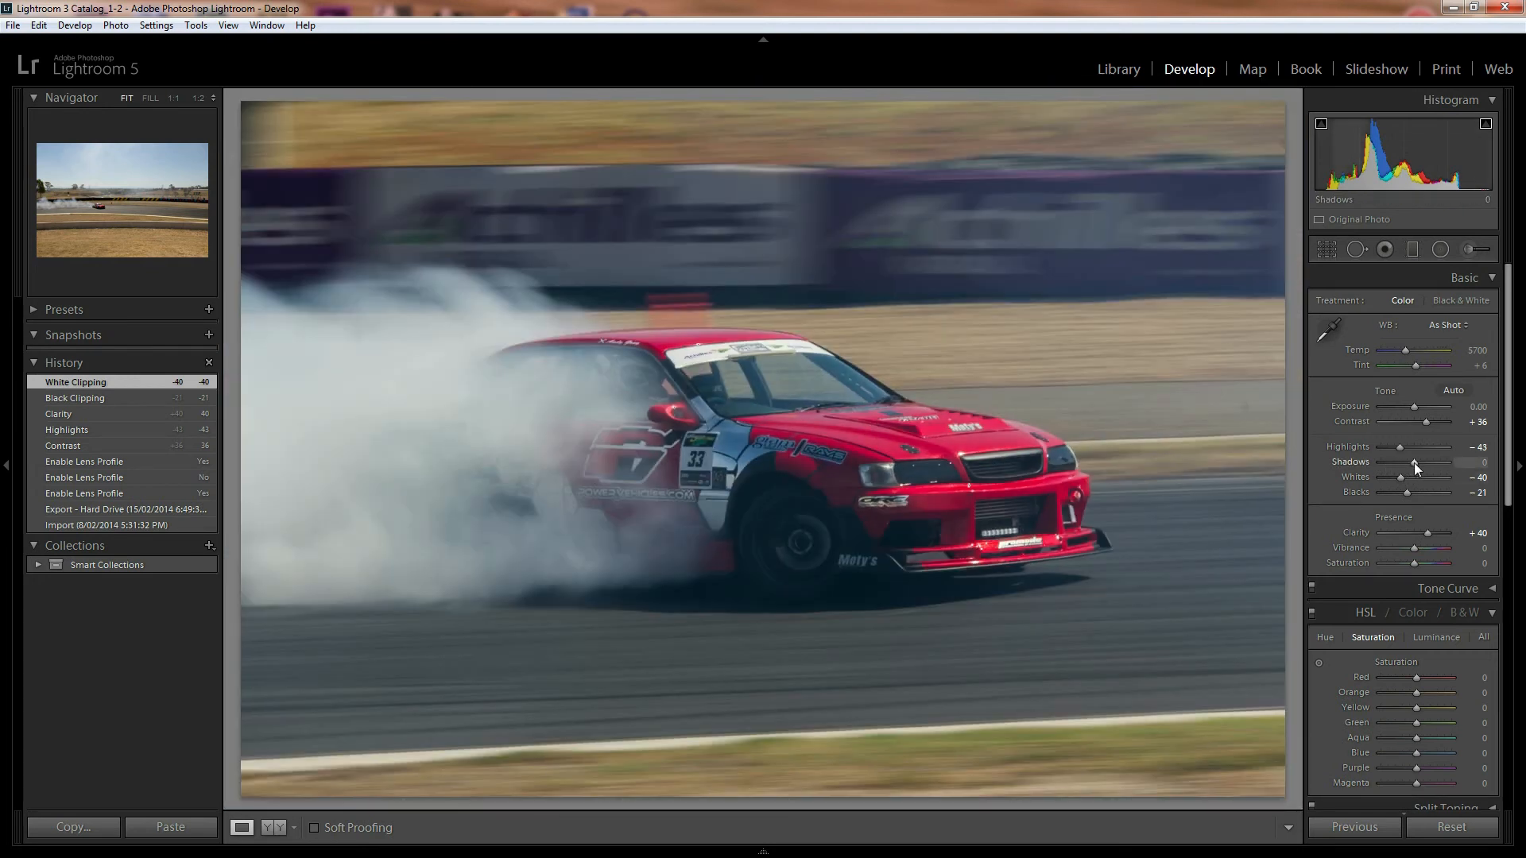
mouse_move(1414, 463)
mouse_down()
mouse_move(1398, 467)
mouse_move(1453, 465)
mouse_move(1376, 466)
mouse_move(1480, 464)
mouse_move(1406, 465)
mouse_up()
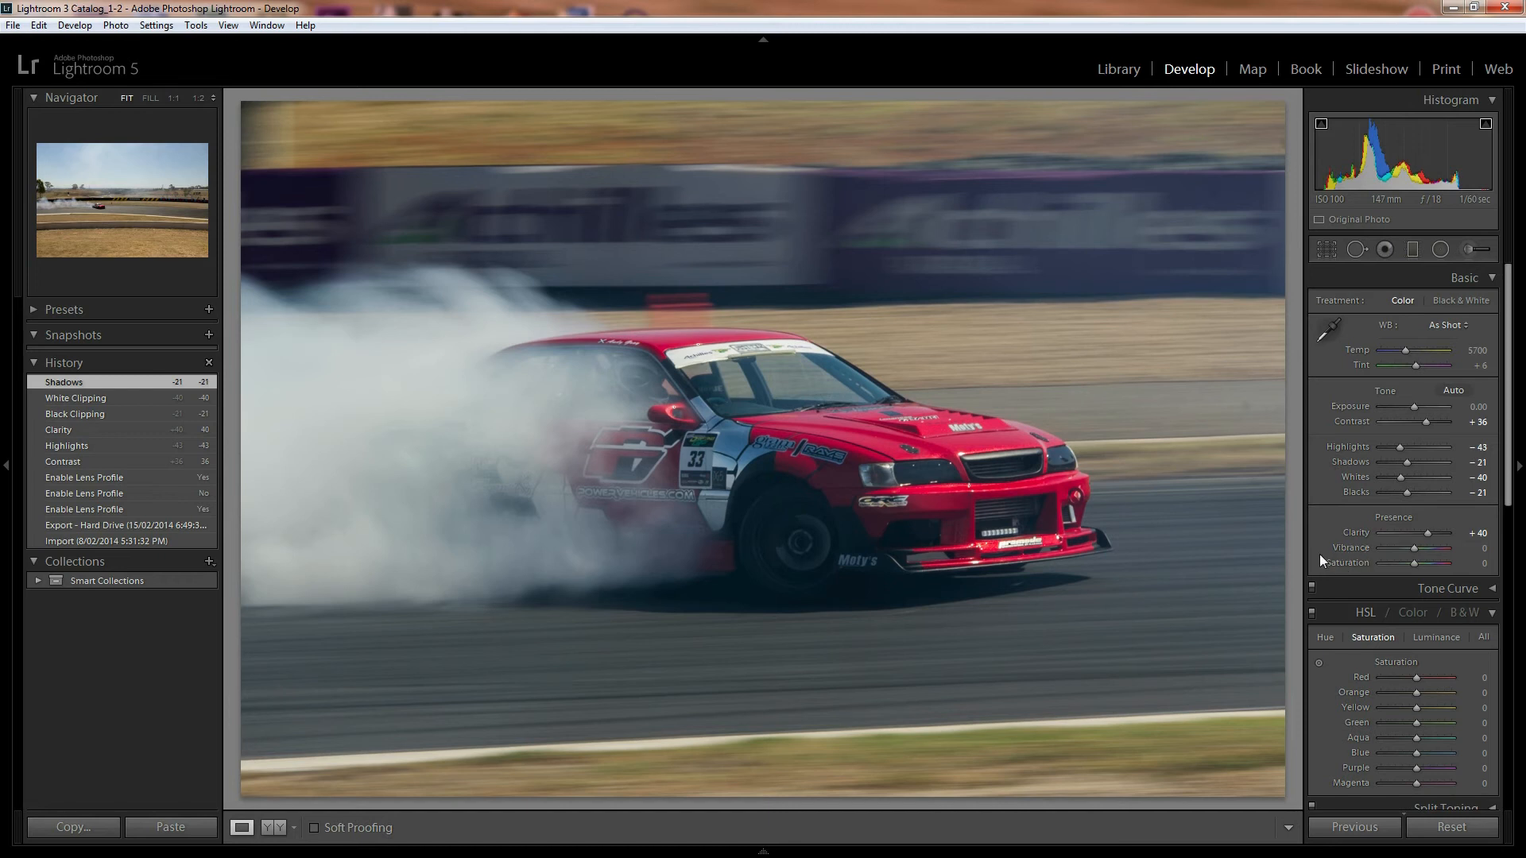
Set Vibrance to +26 and compare the edit with the Shadows history state and, at 1:1, the imported original
drag(1414, 553, 1420, 554)
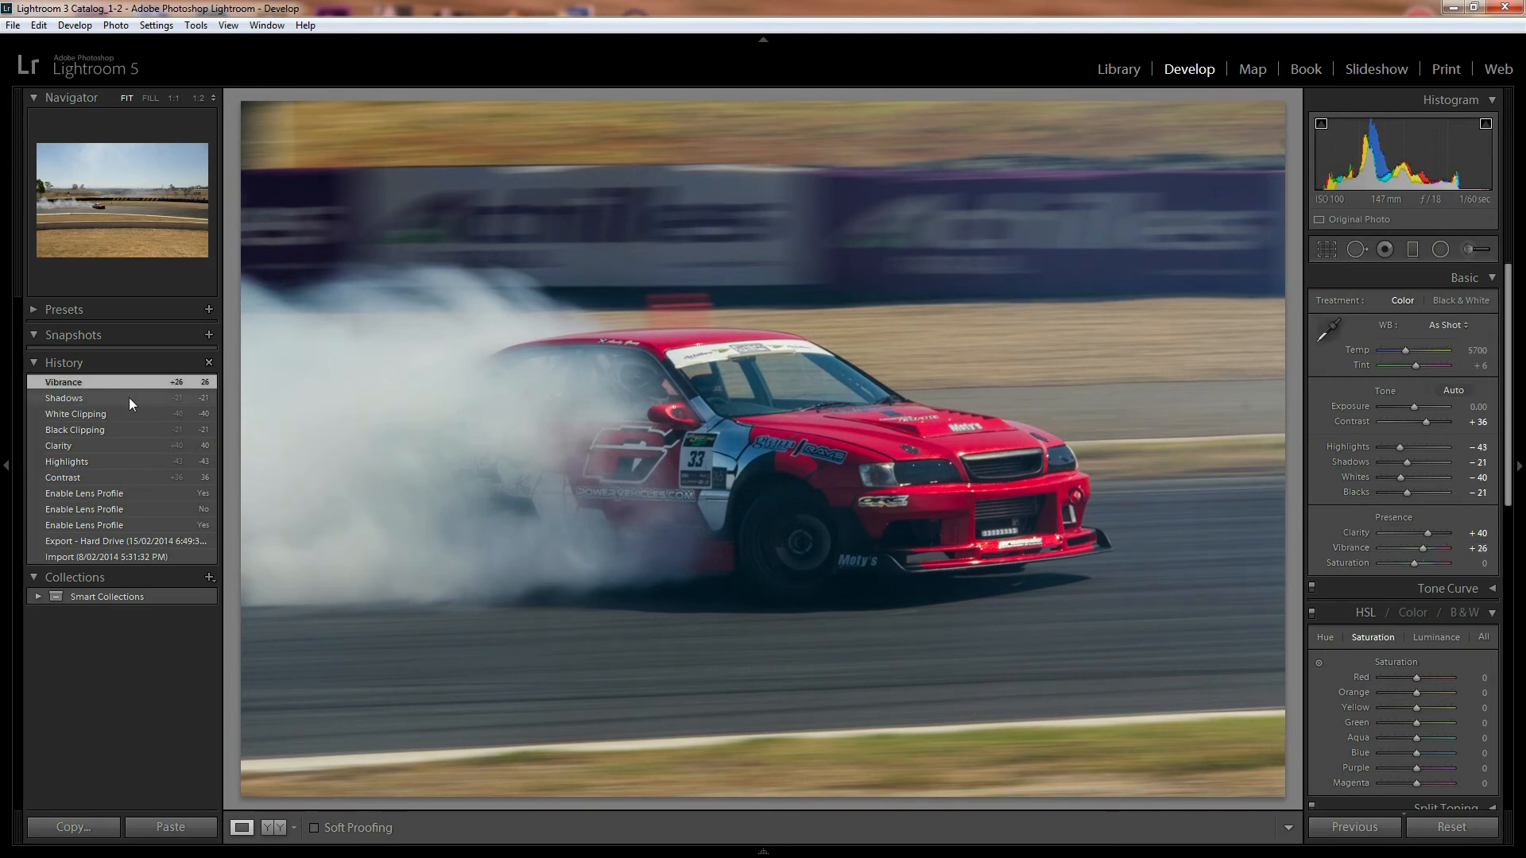
click(129, 398)
click(137, 381)
click(140, 395)
click(145, 382)
scroll(1340, 560, down, 5)
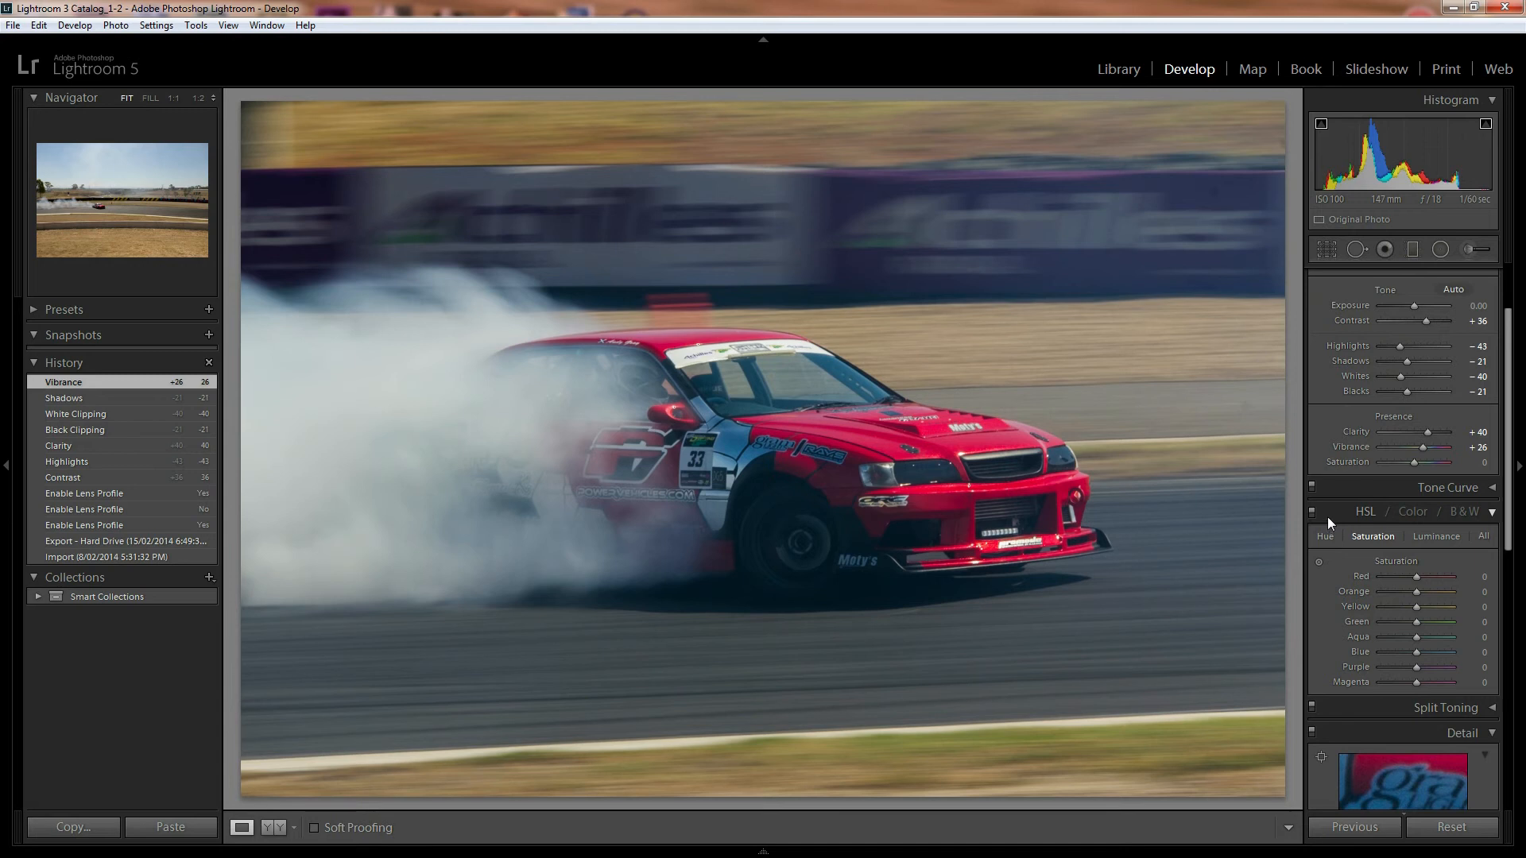
click(819, 443)
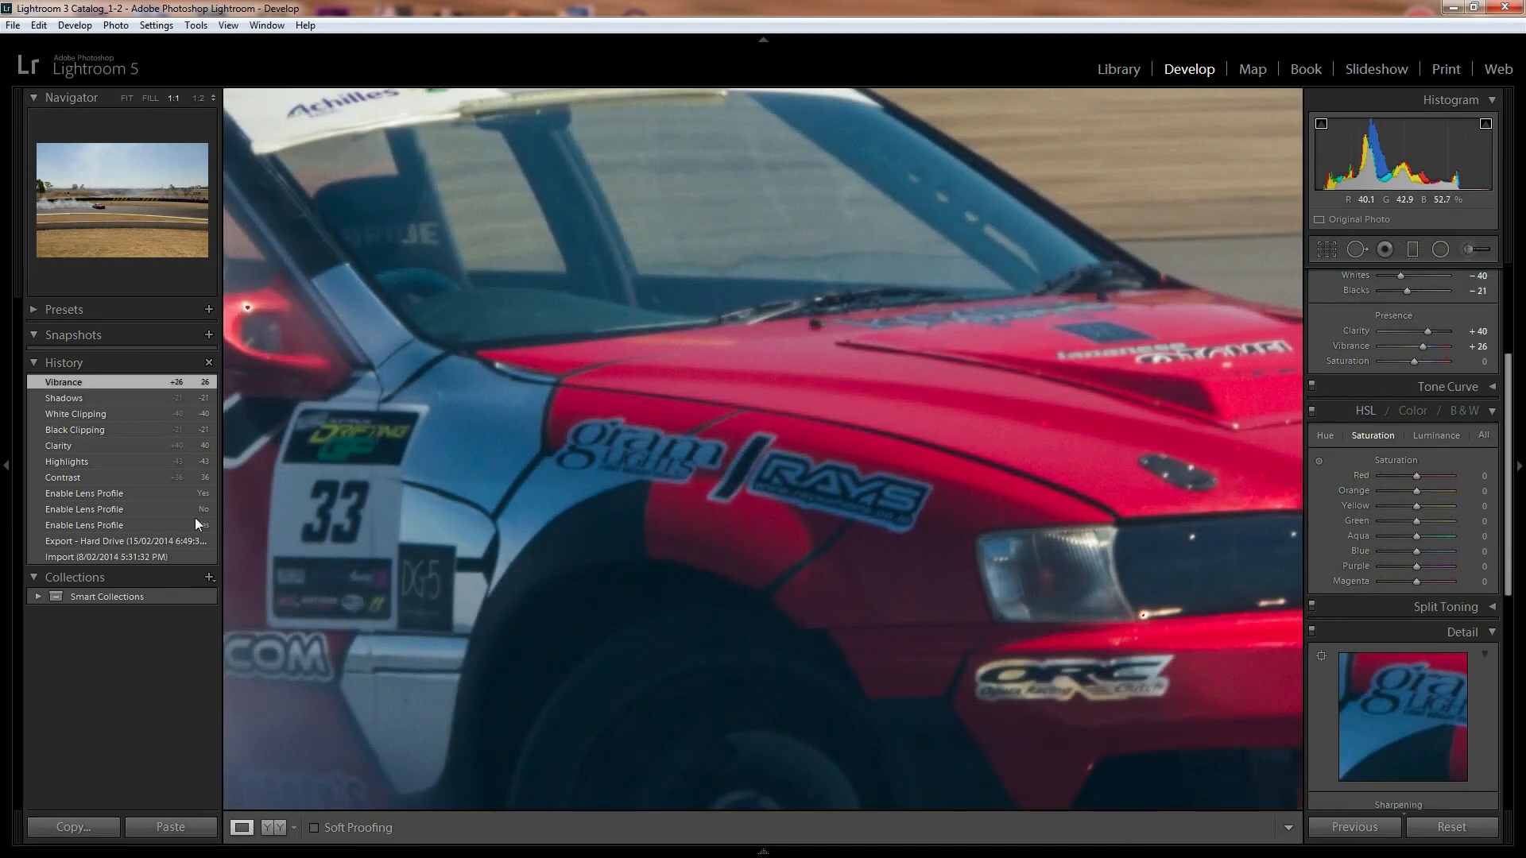
click(128, 557)
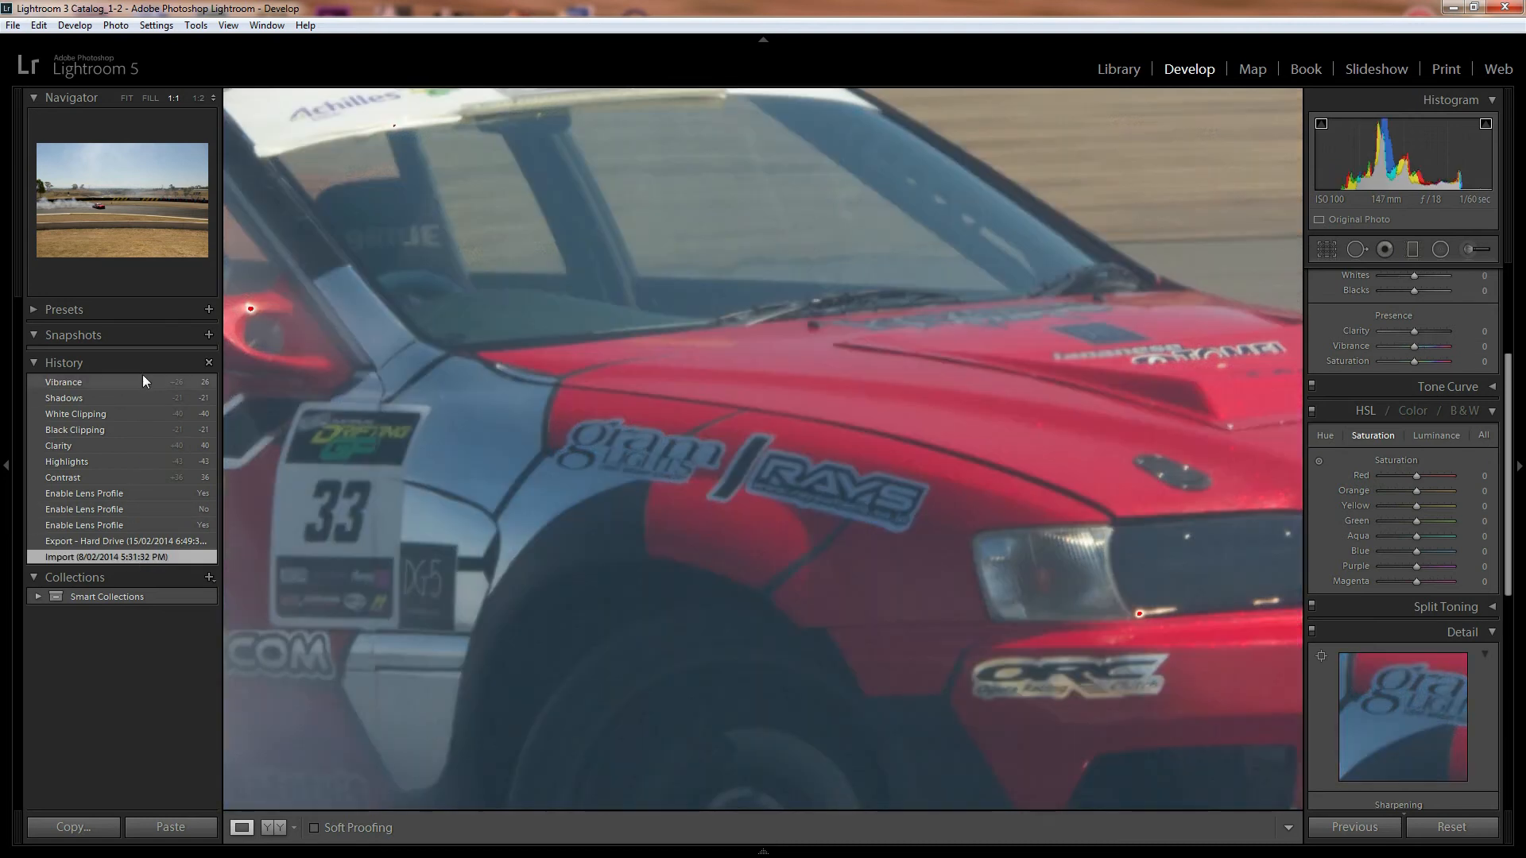
click(141, 374)
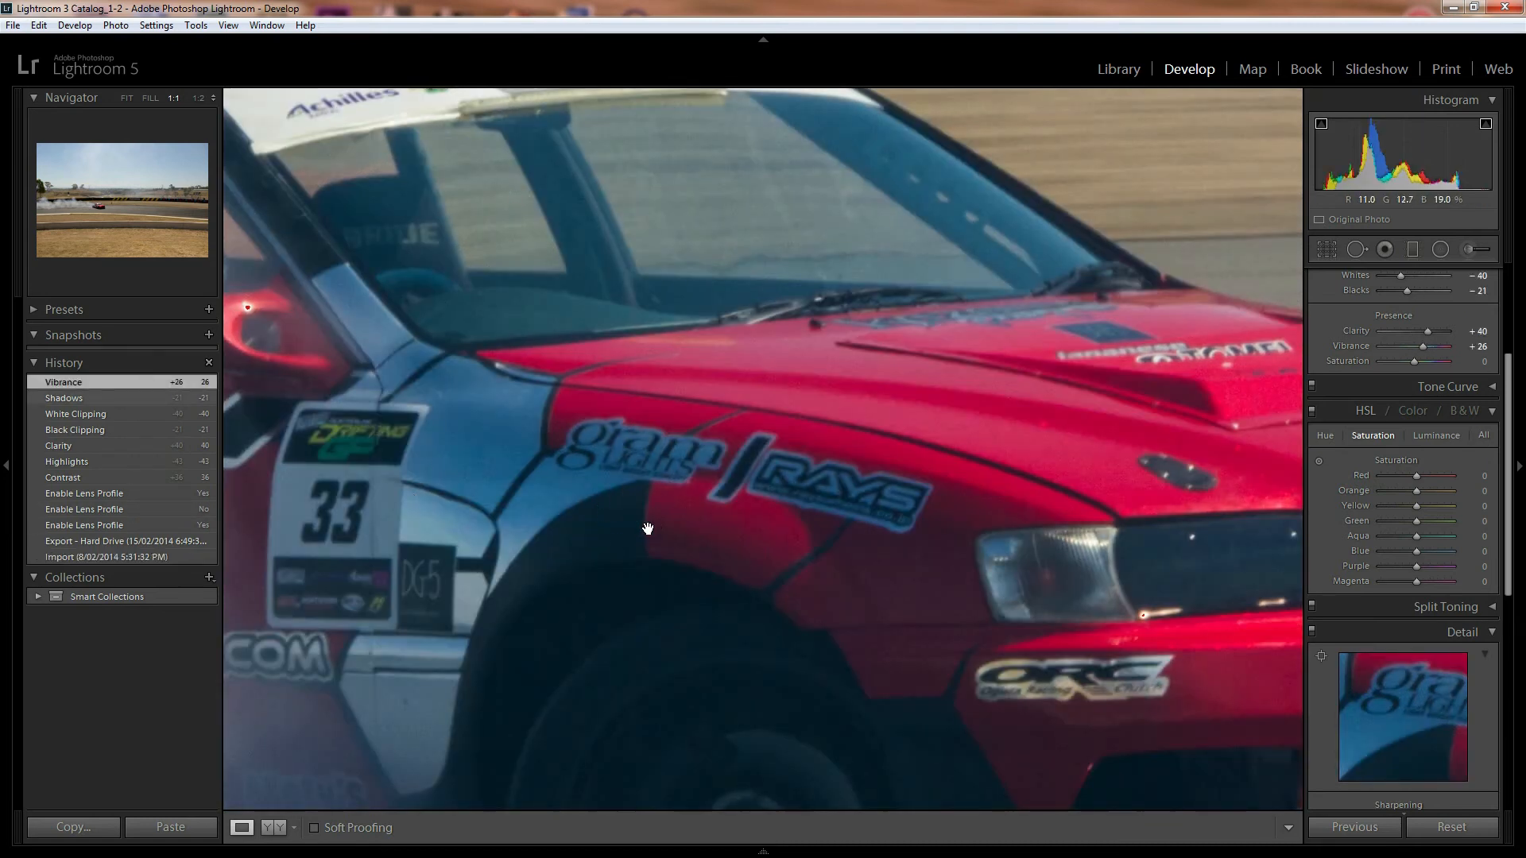
Set the Luminance noise reduction to 26 while viewing the car at 1:1, and return to the whole photo
scroll(1357, 529, down, 6)
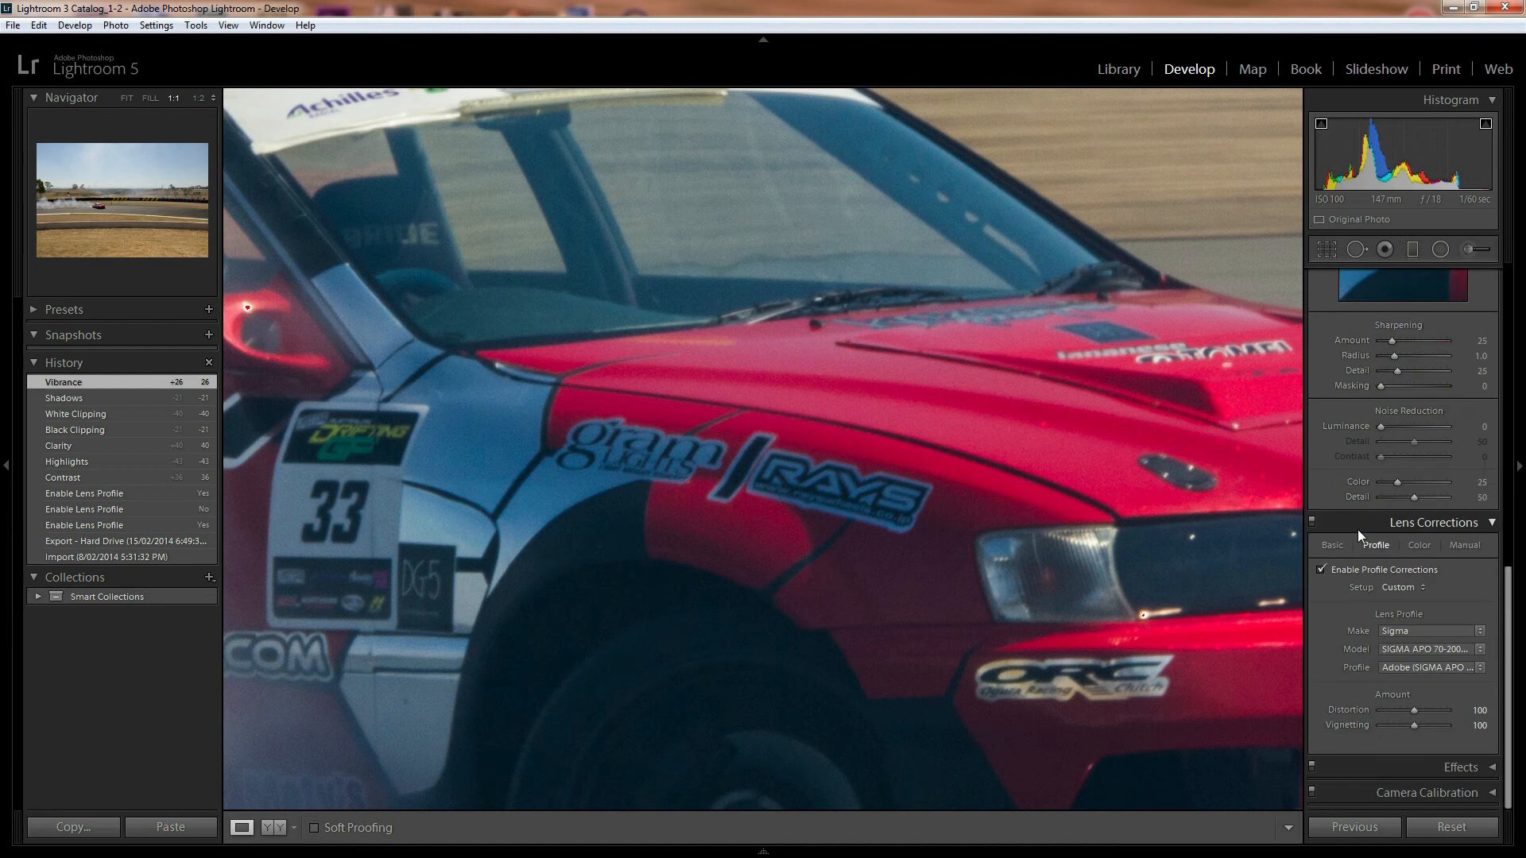
scroll(1347, 387, up, 3)
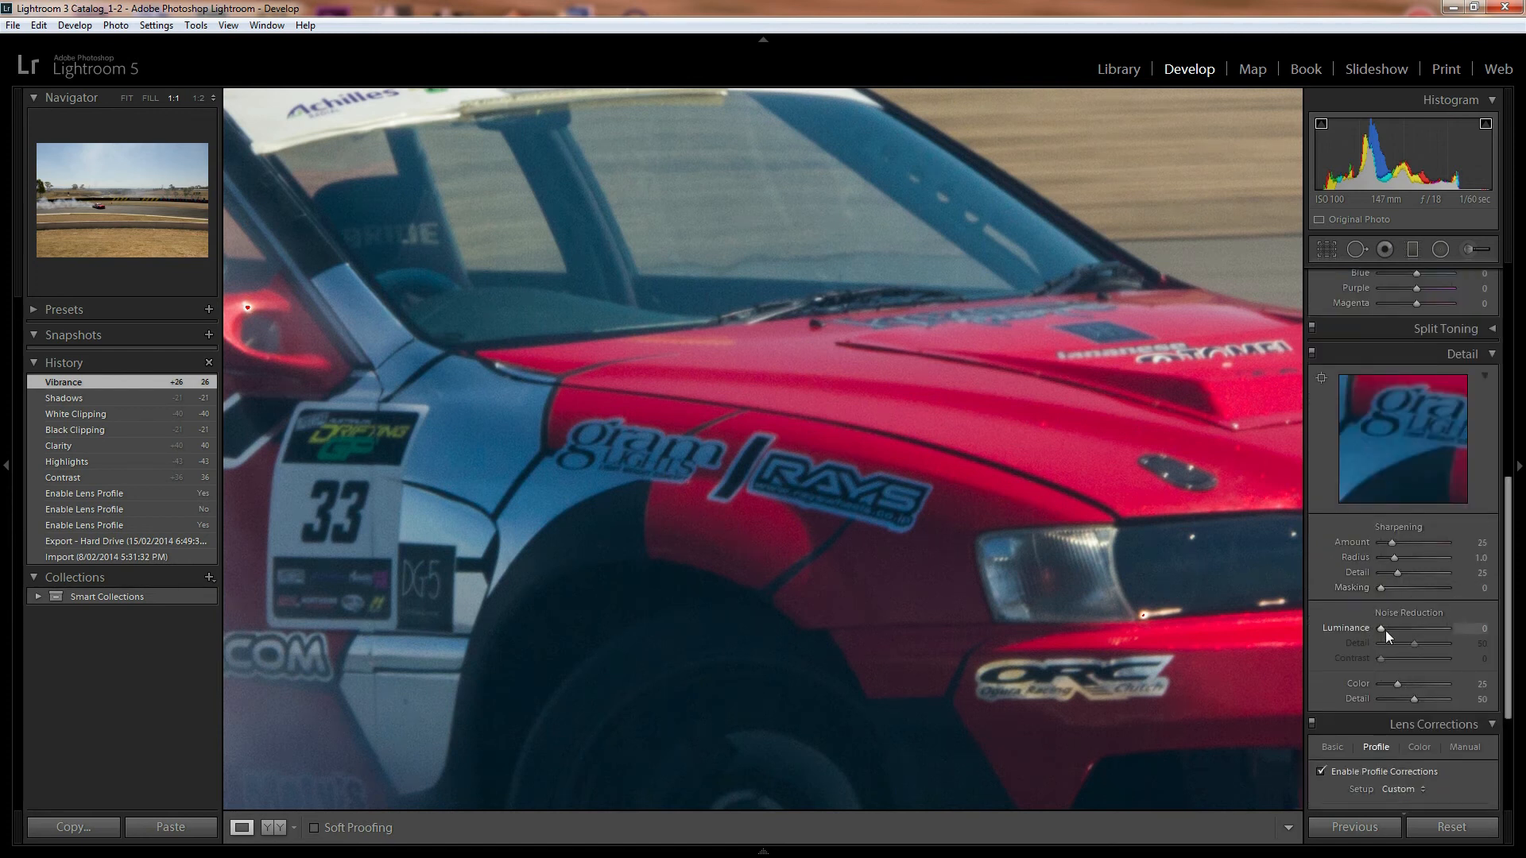
drag(1381, 631, 1381, 629)
drag(1398, 631, 1398, 631)
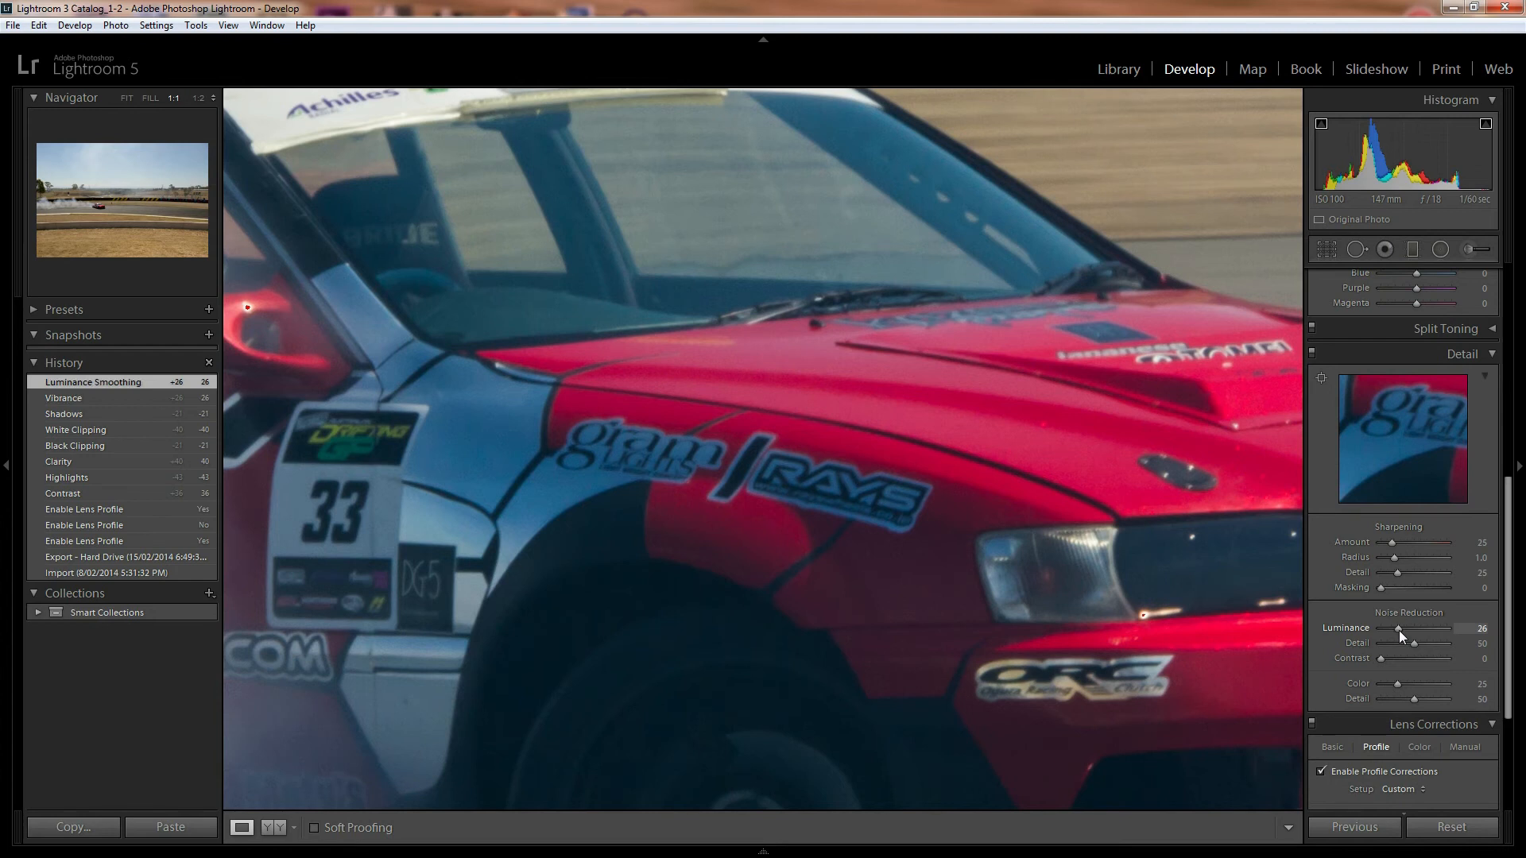
click(676, 471)
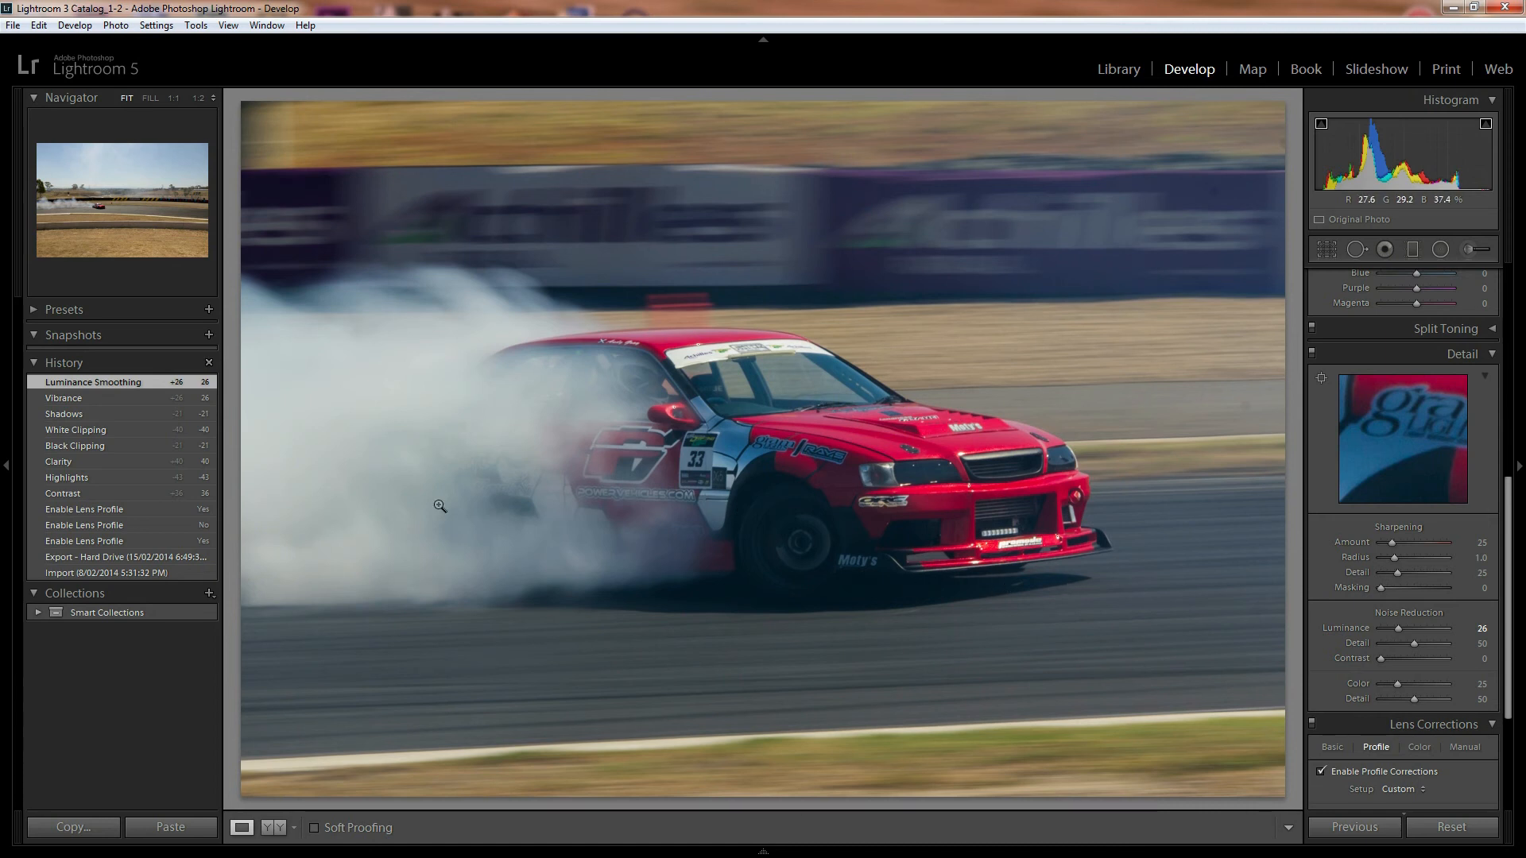
Compare the noise-reduced edit with the imported original through the history states, and return to the Luminance Smoothing state
click(92, 571)
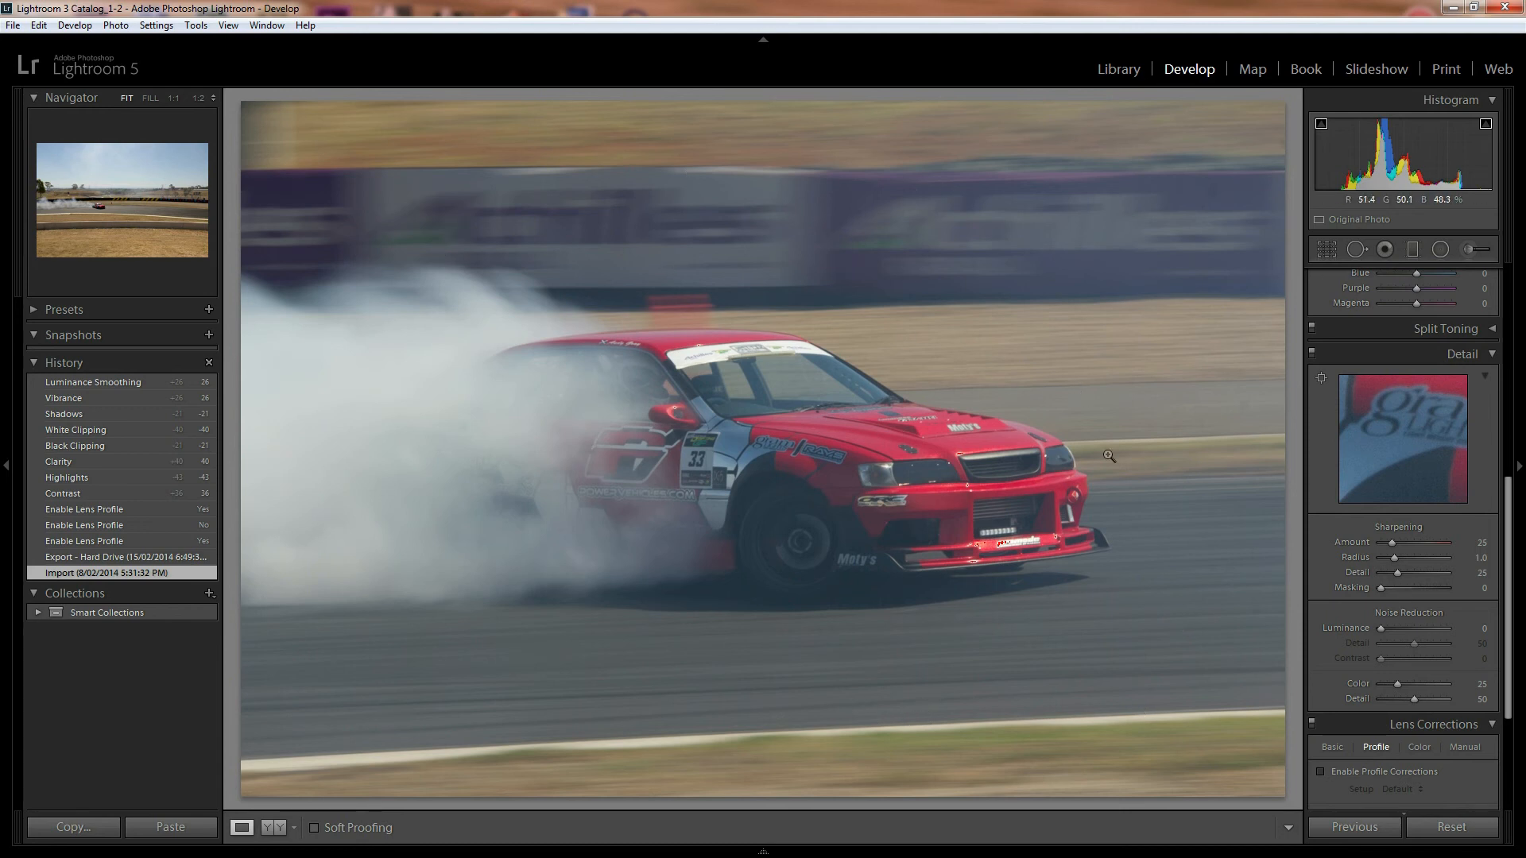
click(107, 381)
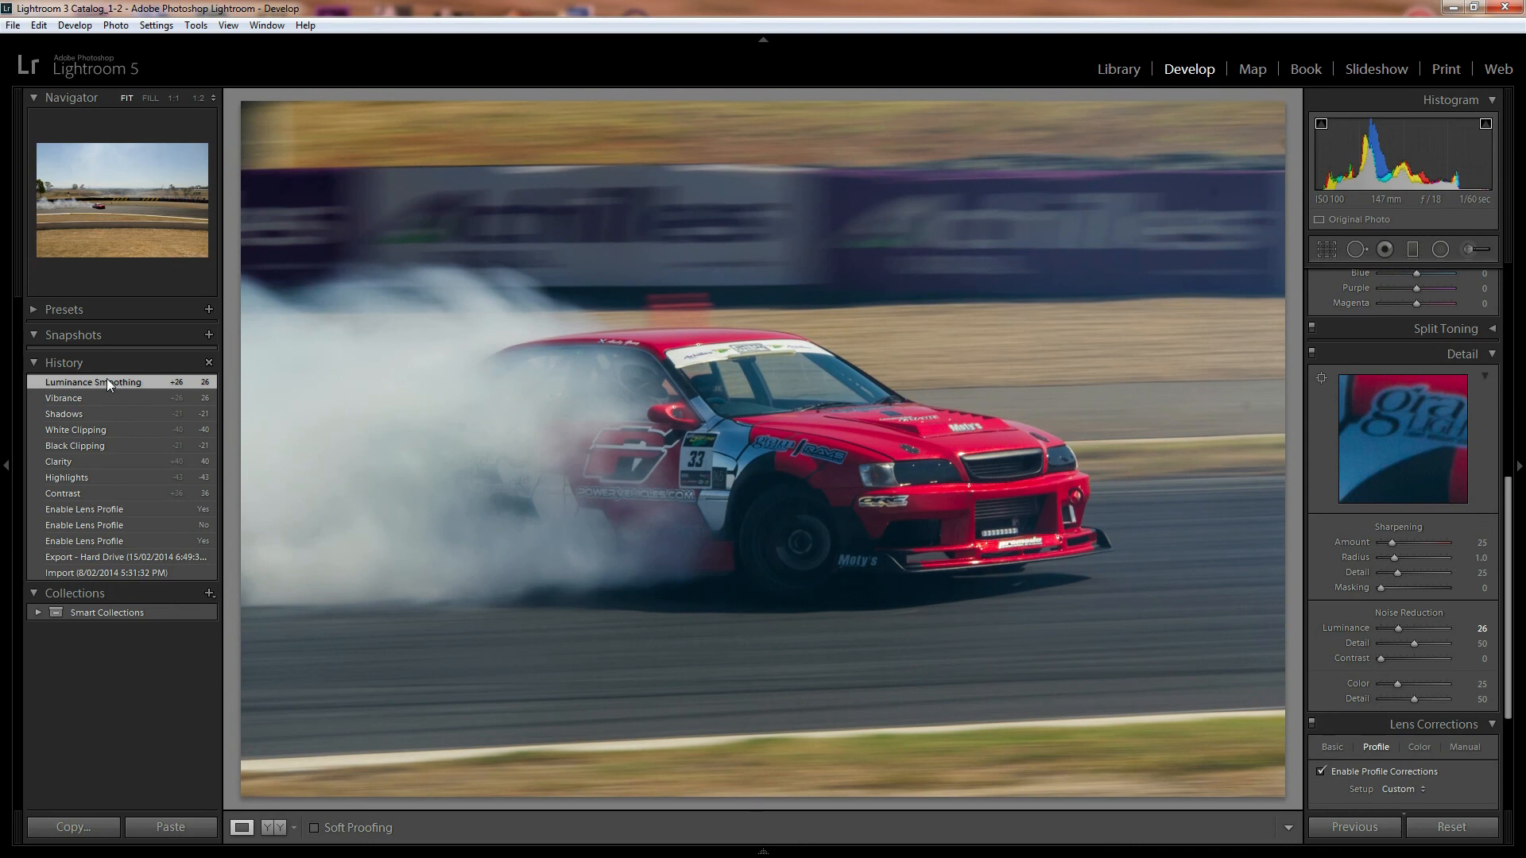
Warm the white balance to a Temp of 6048, and try a slight Tint shift before undoing it
scroll(1356, 479, up, 5)
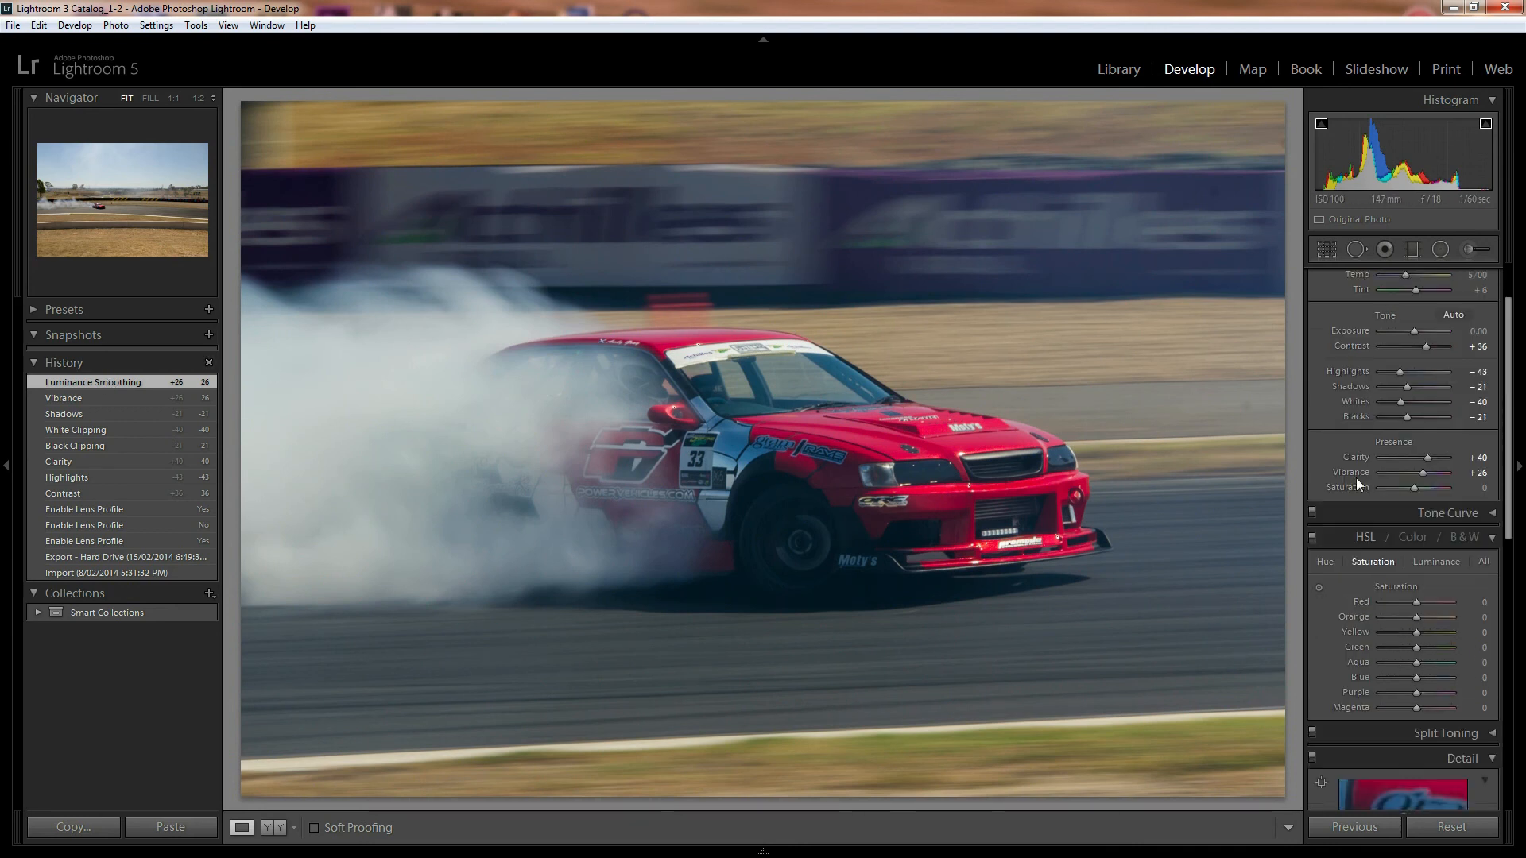
scroll(1355, 479, up, 2)
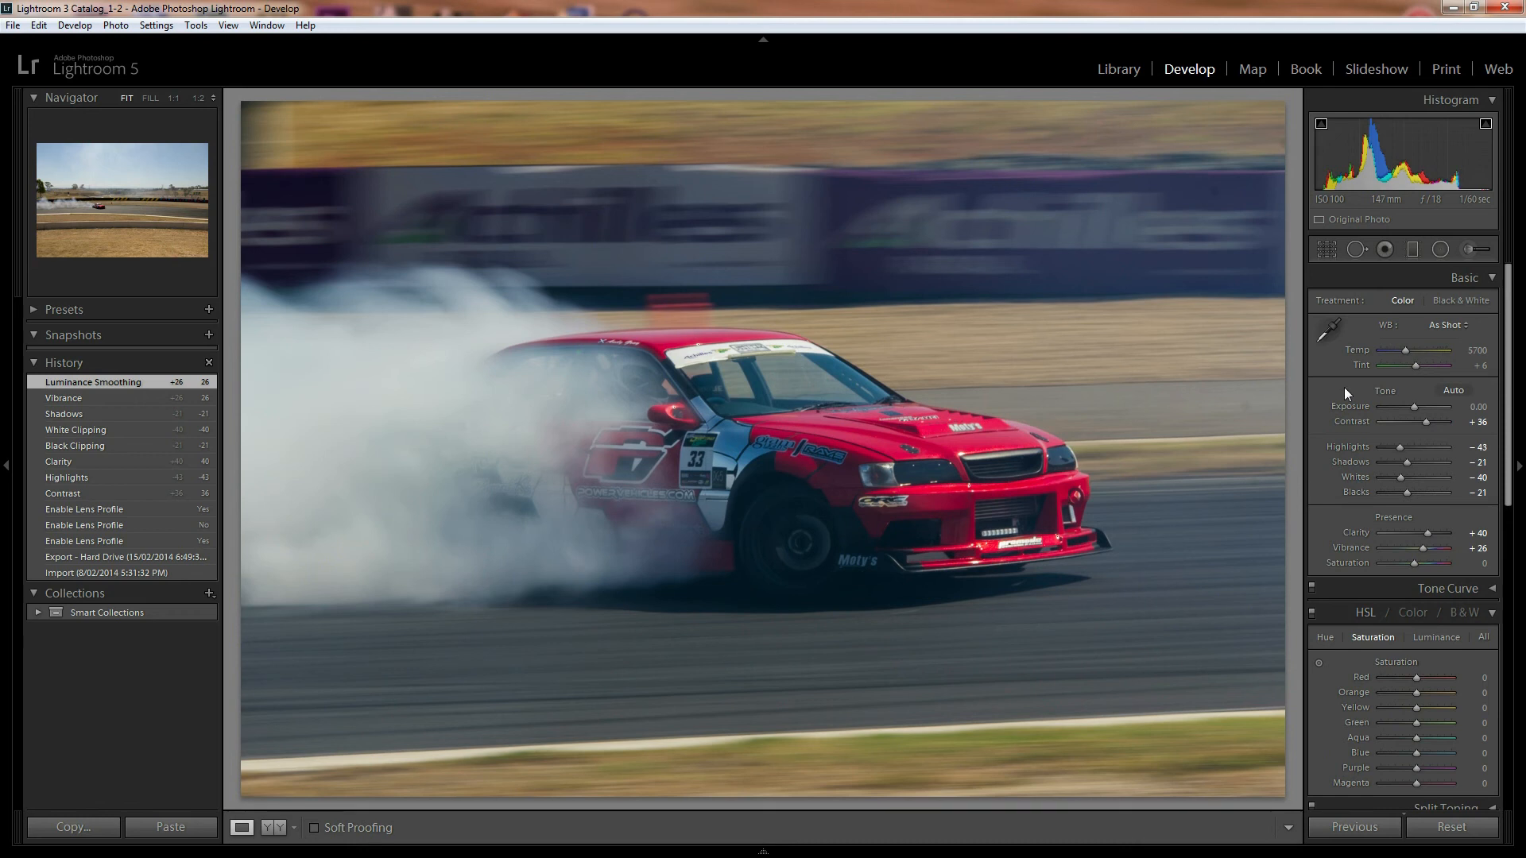
drag(1405, 351, 1404, 352)
key(ctrl+z)
drag(1405, 351, 1408, 350)
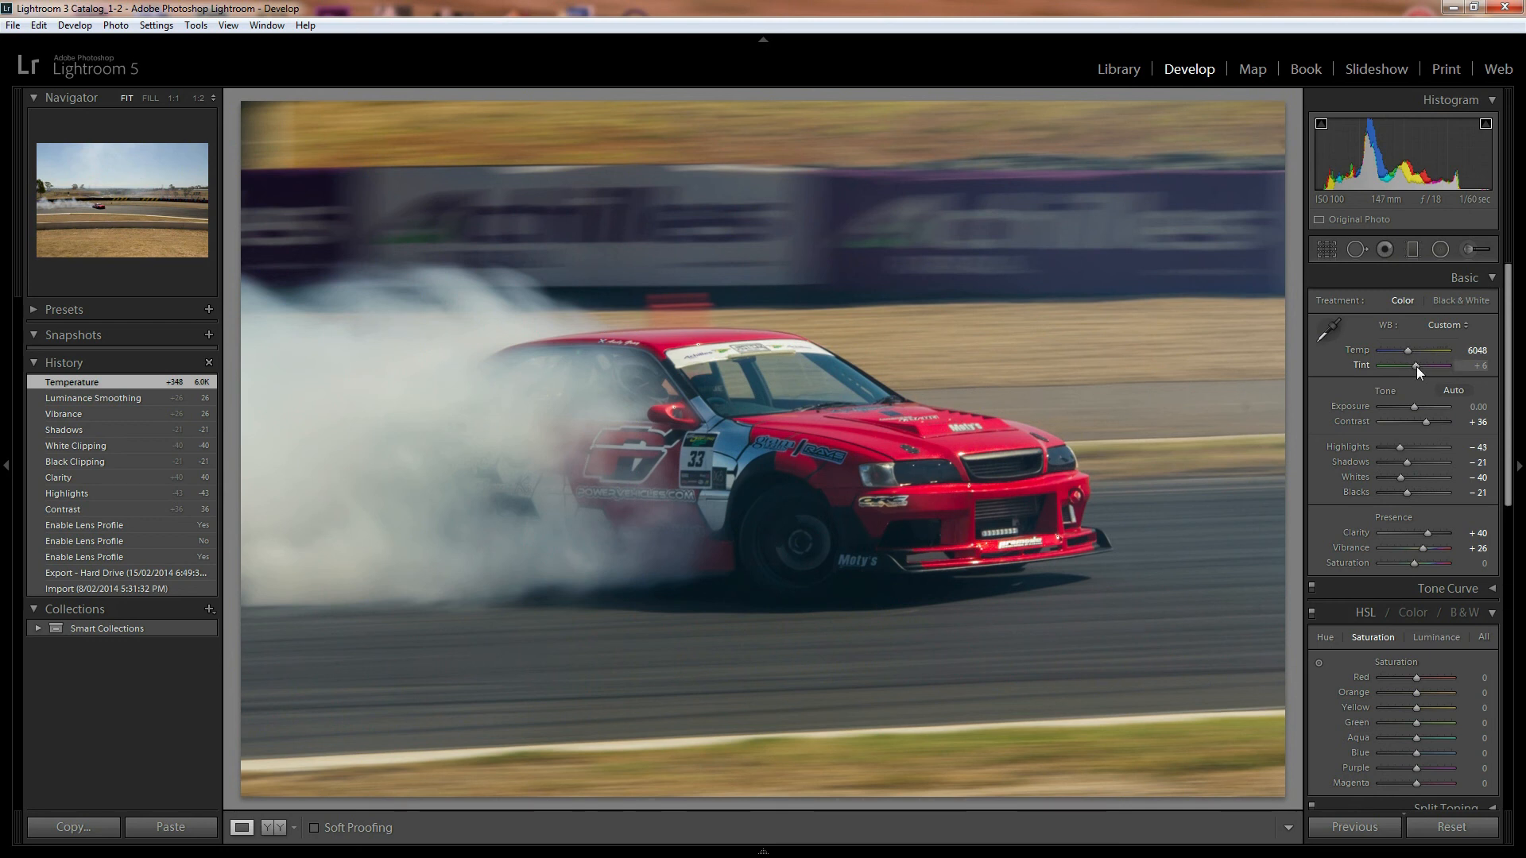
drag(1416, 366, 1419, 366)
key(ctrl+z)
Compare the warmed photo with the Import history state and return to the Temperature state
click(107, 589)
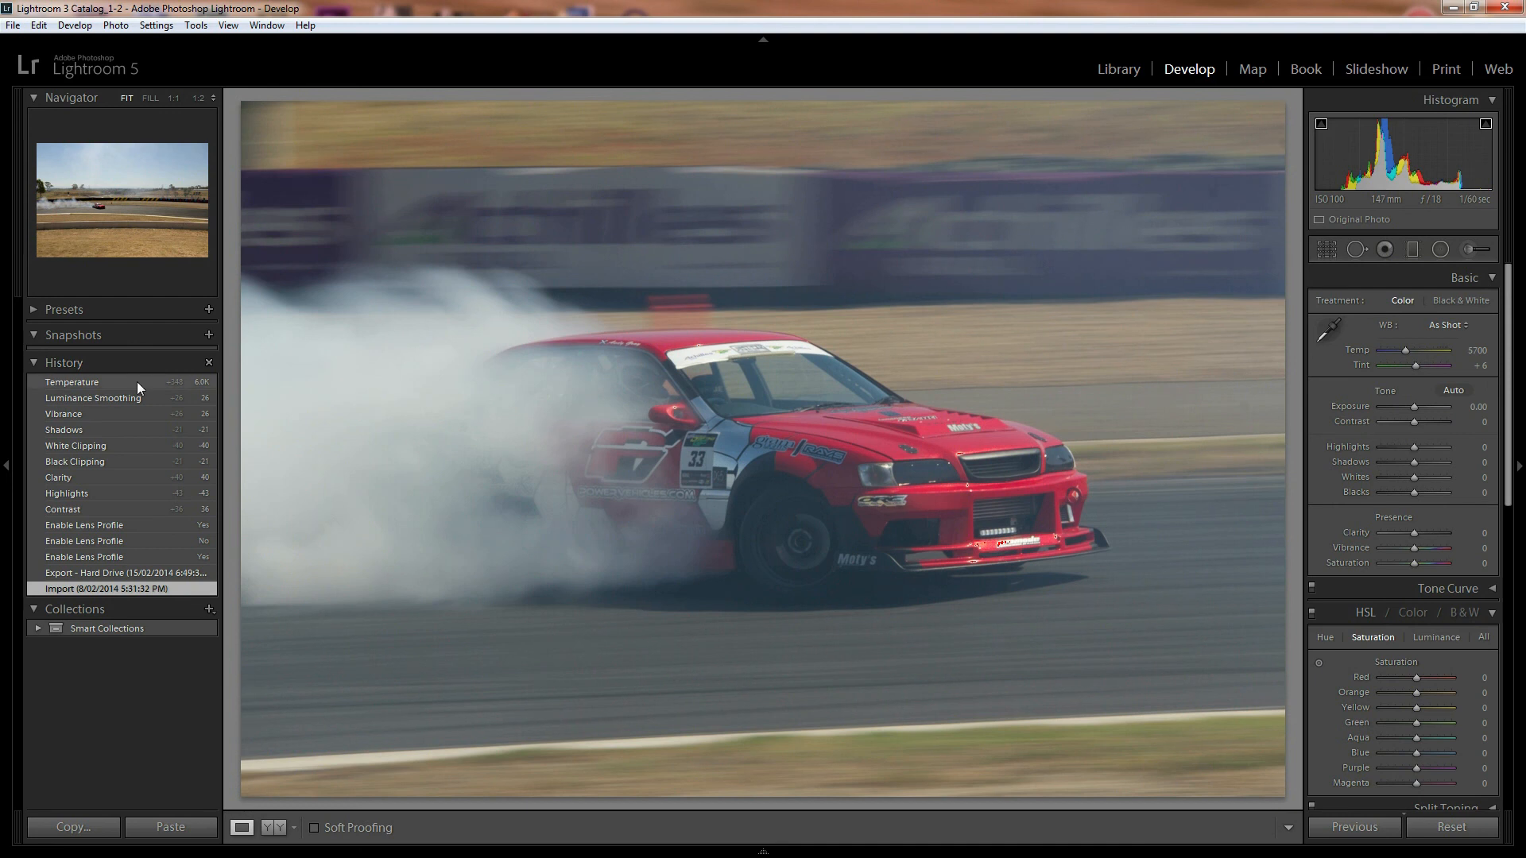
click(137, 381)
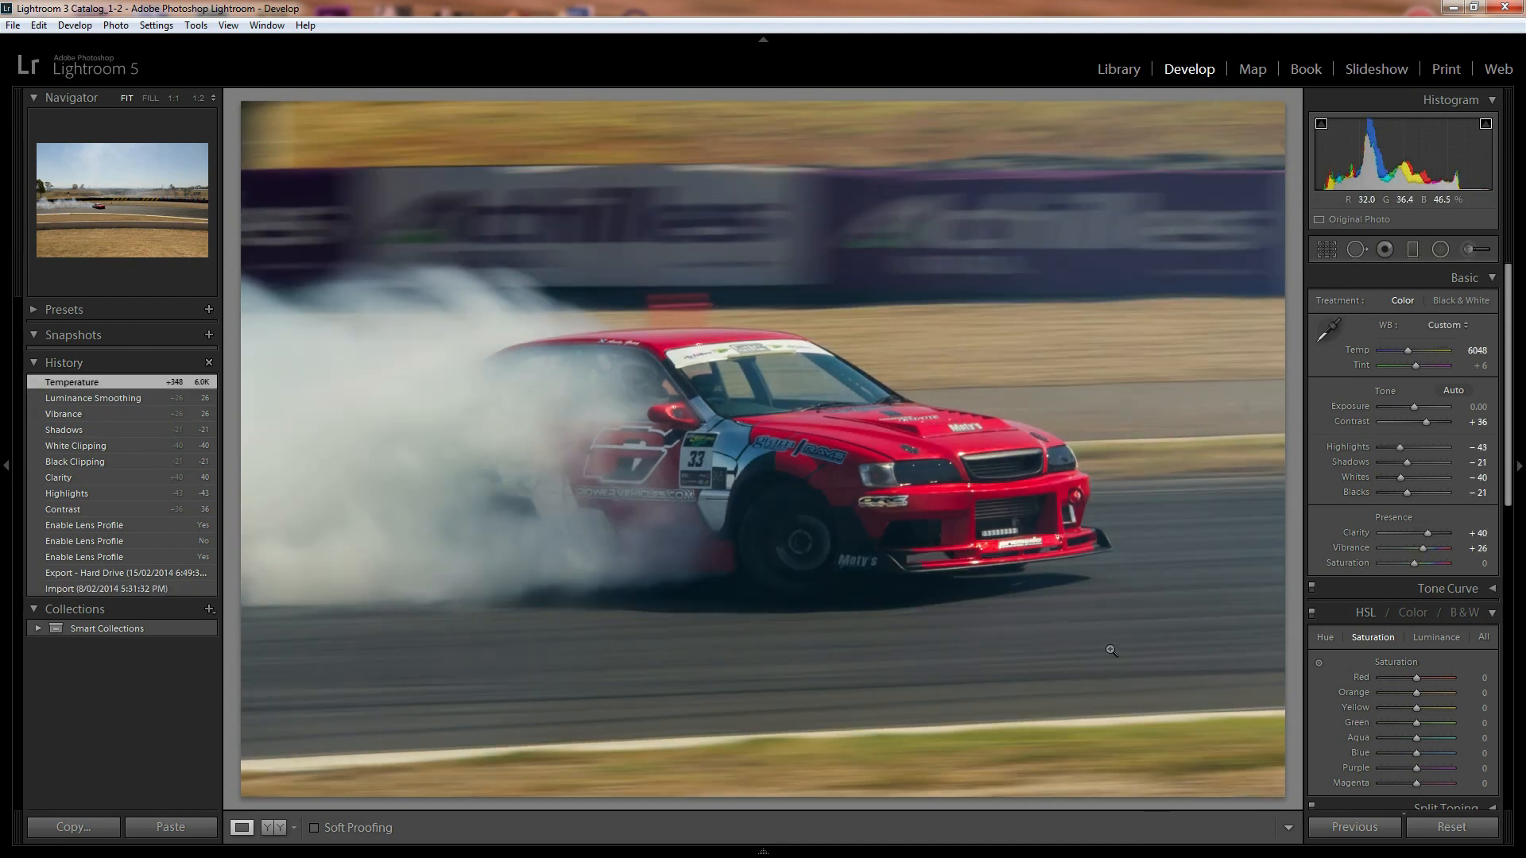